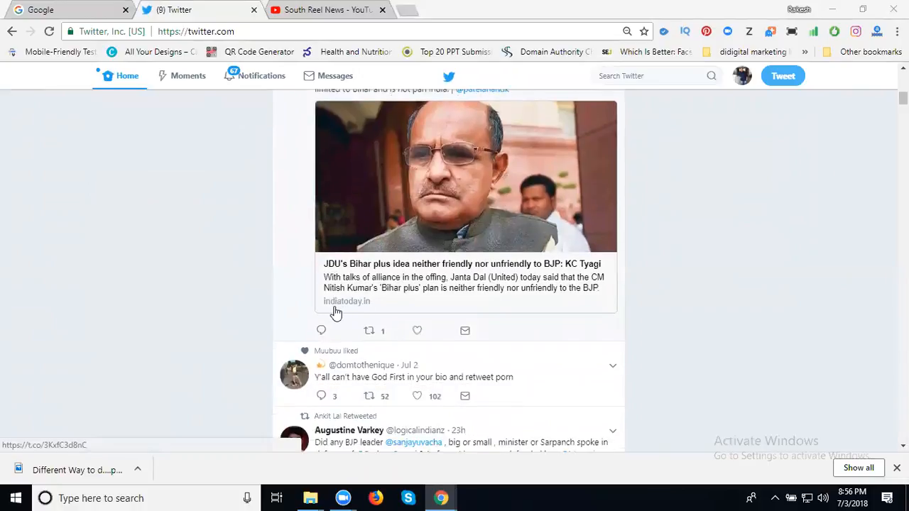
Open the article linked in the India Today tweet, and load southreelnews.com in a new browser tab
left_click(384, 277)
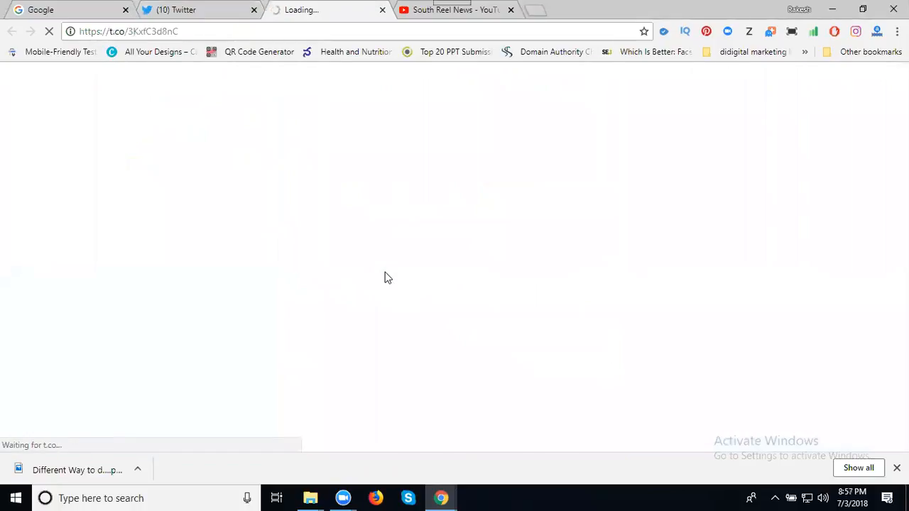
left_click(535, 9)
type("southreelnews.com")
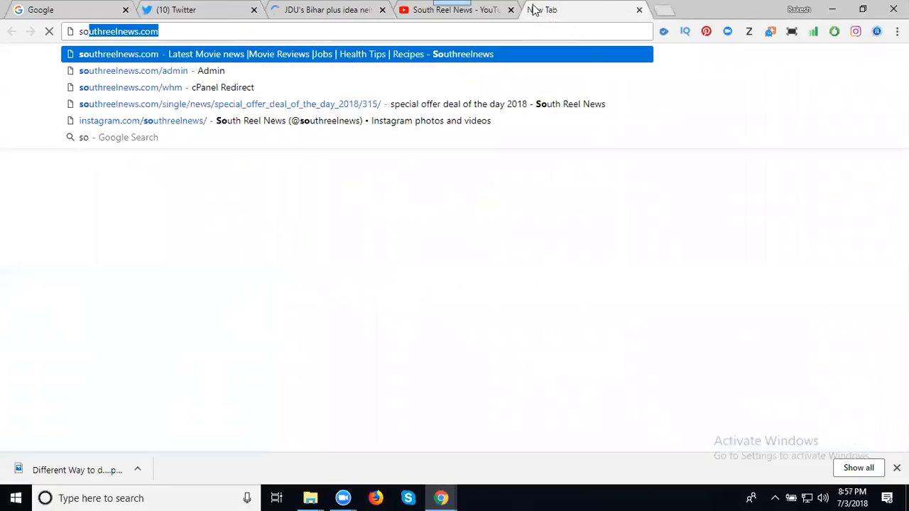
key("Return")
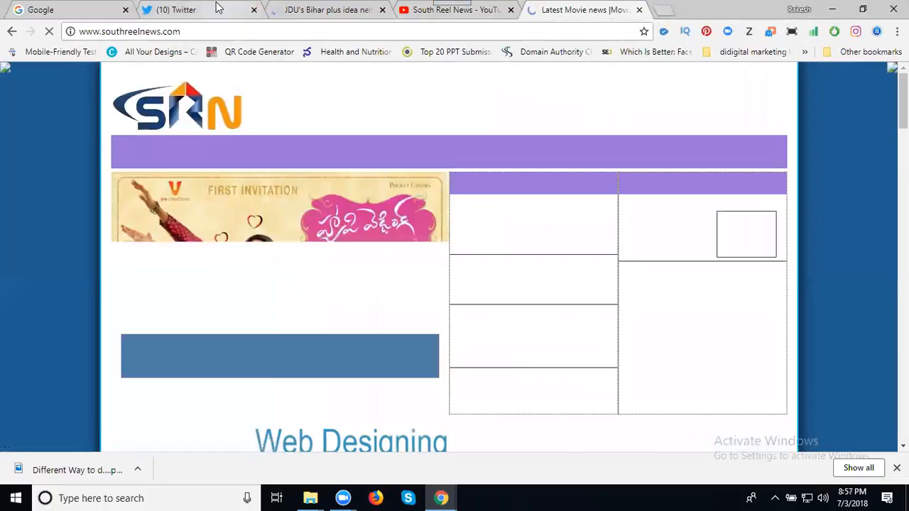
Return to the Twitter timeline and examine the India Today tweet's text and article preview card
left_click(217, 9)
scroll(413, 266, "up", 2)
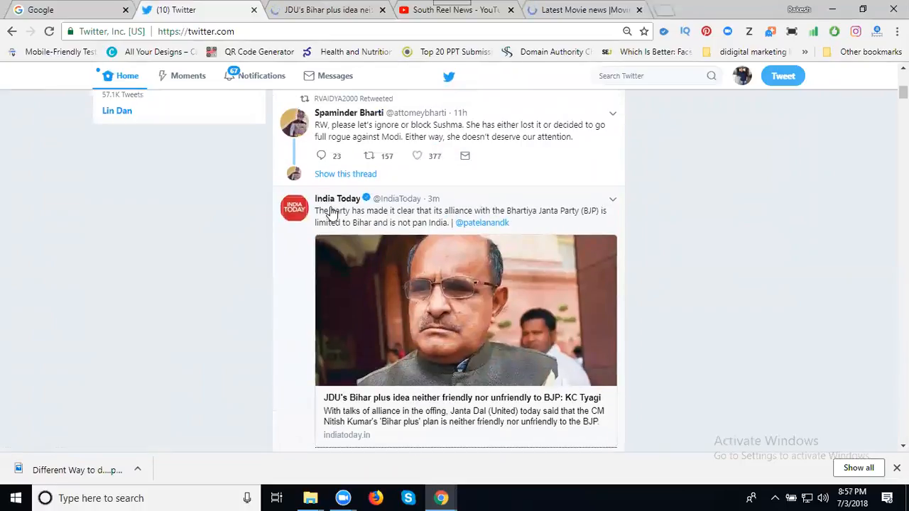
scroll(405, 244, "down", 1)
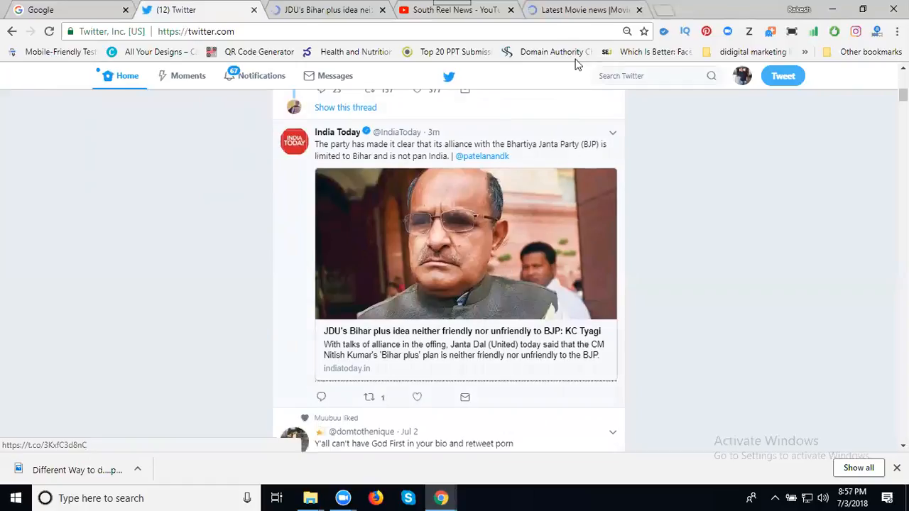
On southreelnews.com, open the Digital Marketing Training video category and its post "linkedin introduction video step by step tutorial 2018"
left_click(557, 9)
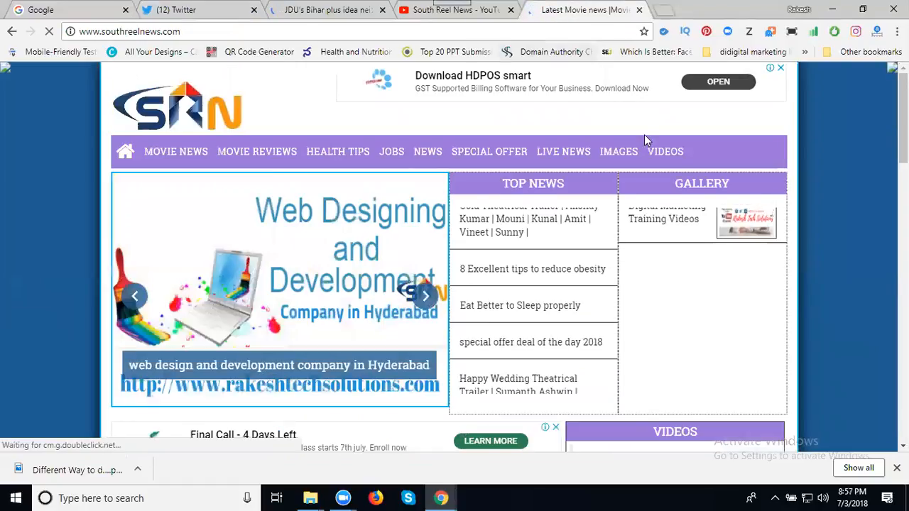
left_click(663, 155)
left_click(686, 254)
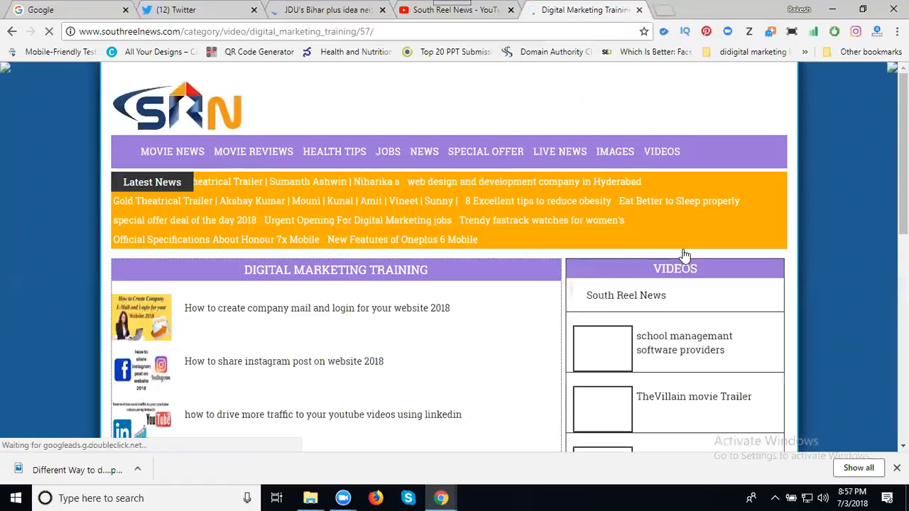
scroll(338, 306, "down", 7)
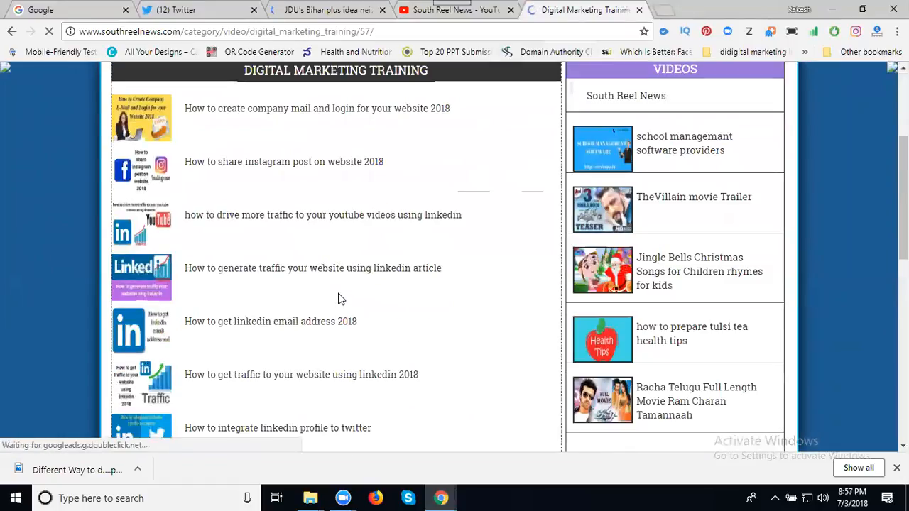
scroll(326, 269, "down", 1)
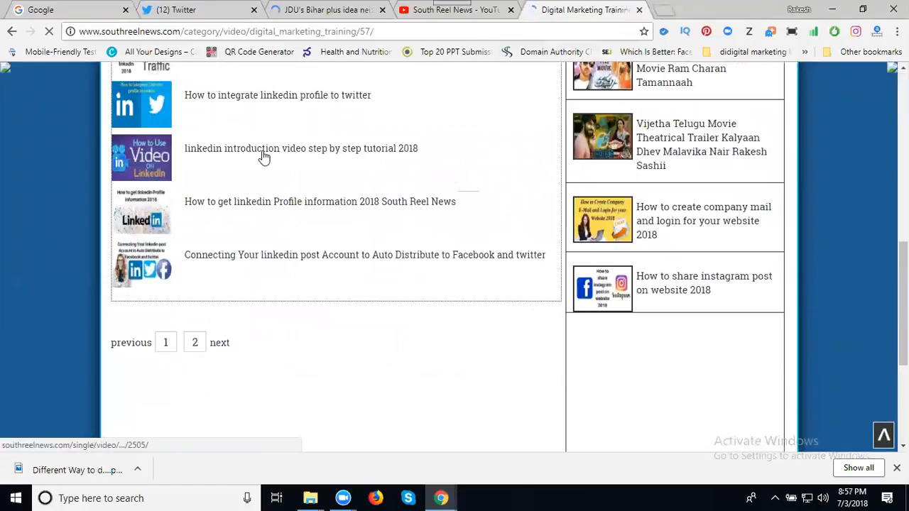
left_click(263, 149)
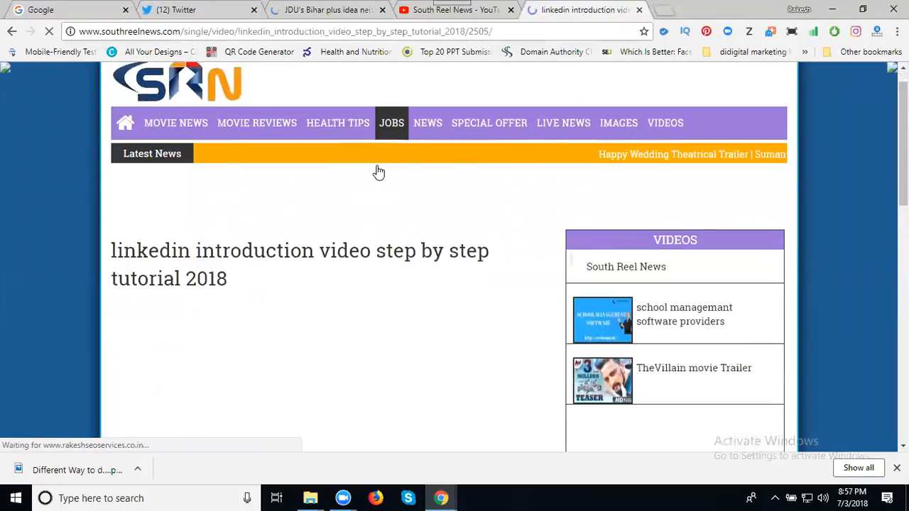
Copy the video post's title and start sharing the post on Twitter
scroll(308, 111, "down", 3)
triple_click(299, 80)
key("ctrl+c")
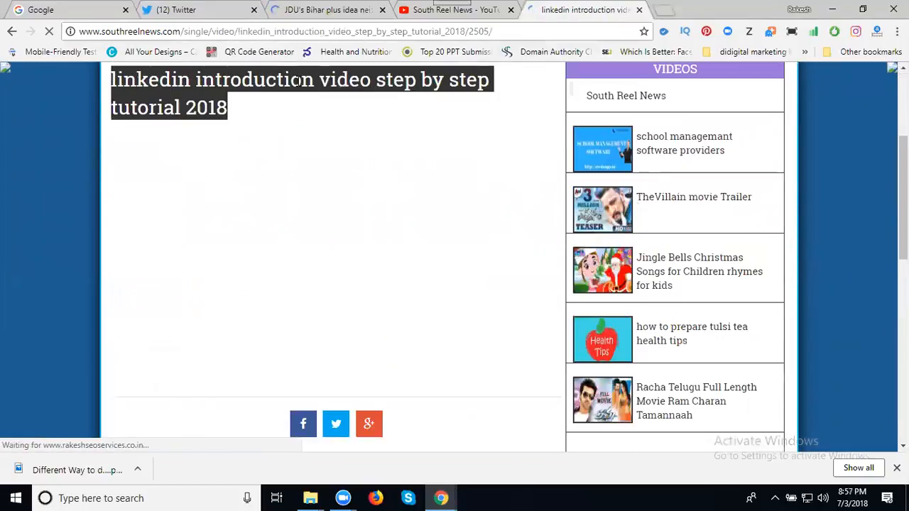
scroll(362, 189, "down", 2)
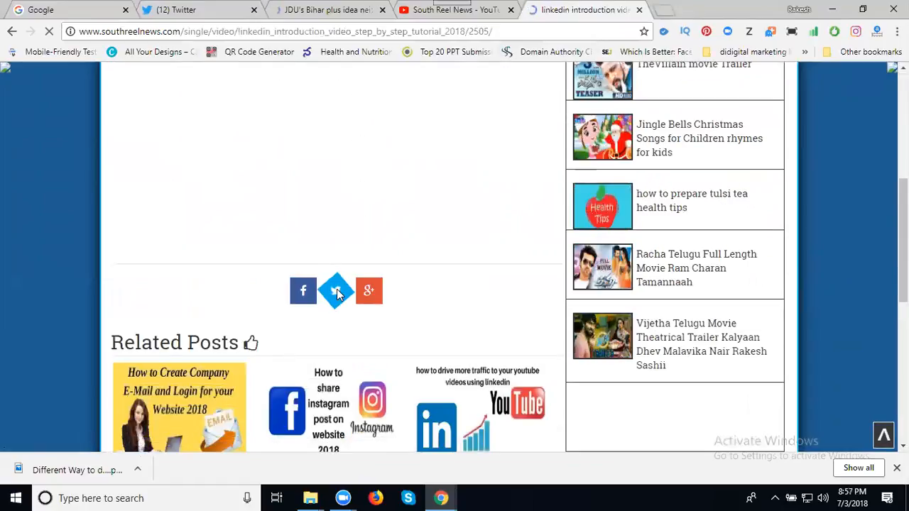
left_click(337, 291)
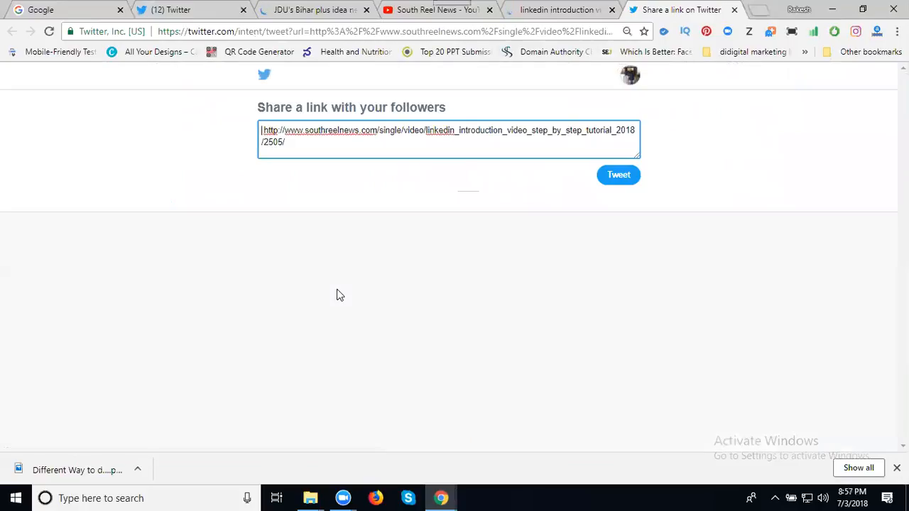
Add the copied title "linkedin introduction video step by step tutorial 2018" before the link and publish the tweet
key("ctrl+v")
key("Return")
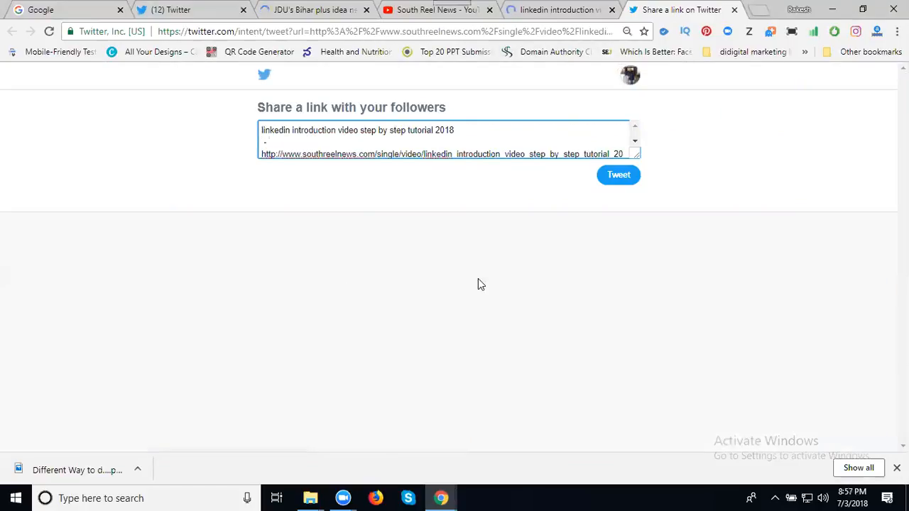
key("Delete")
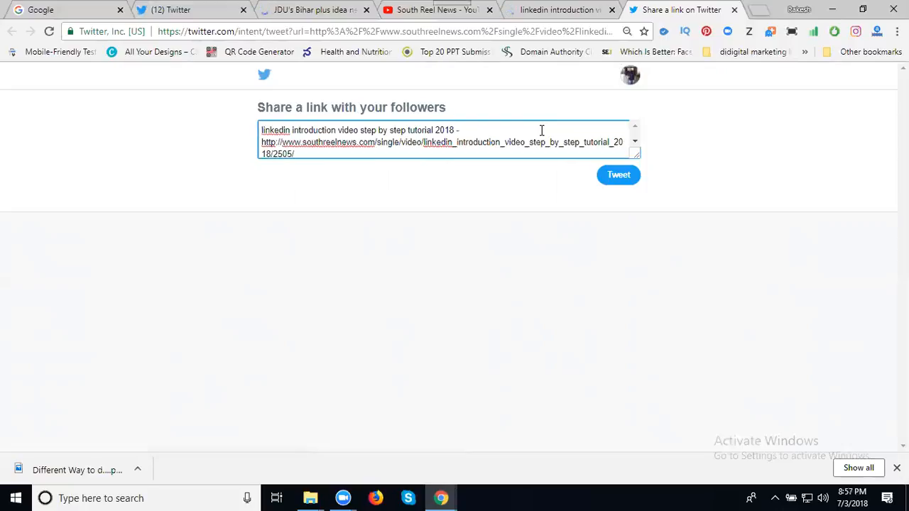
left_click(616, 181)
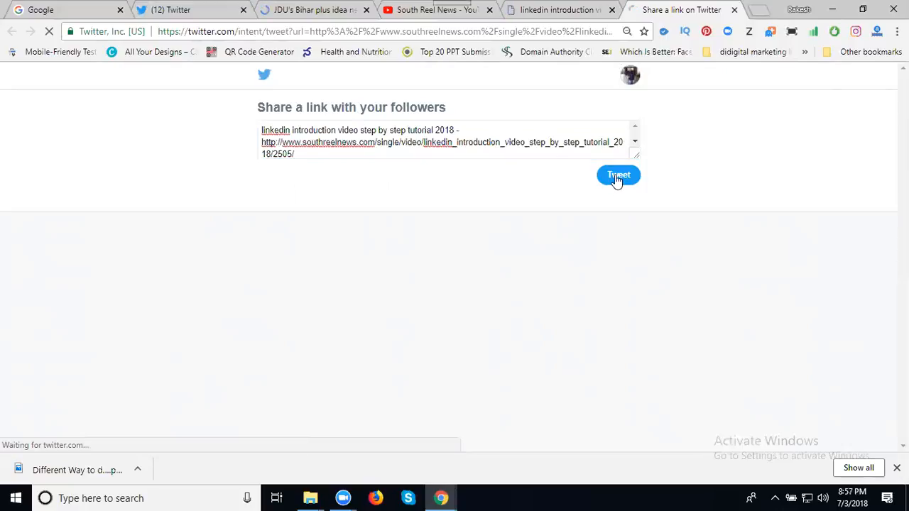
Open Twitter home in a new tab and check the shared LinkedIn video link's preview among the account's own tweets
left_click(213, 13)
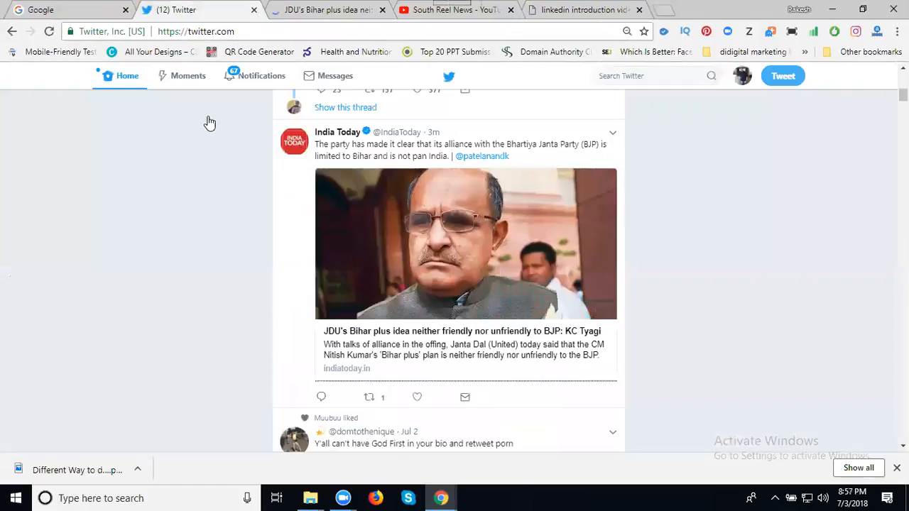
right_click(115, 78)
left_click(142, 88)
left_click(290, 10)
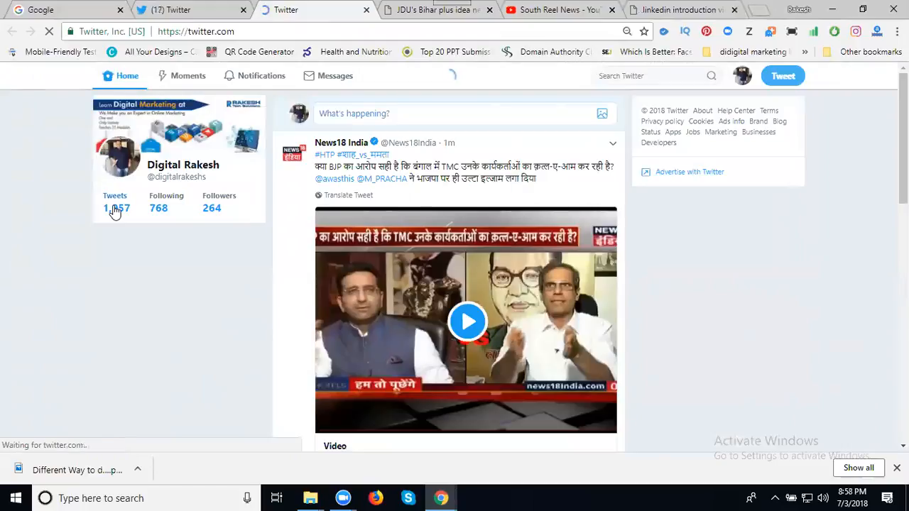
left_click(115, 209)
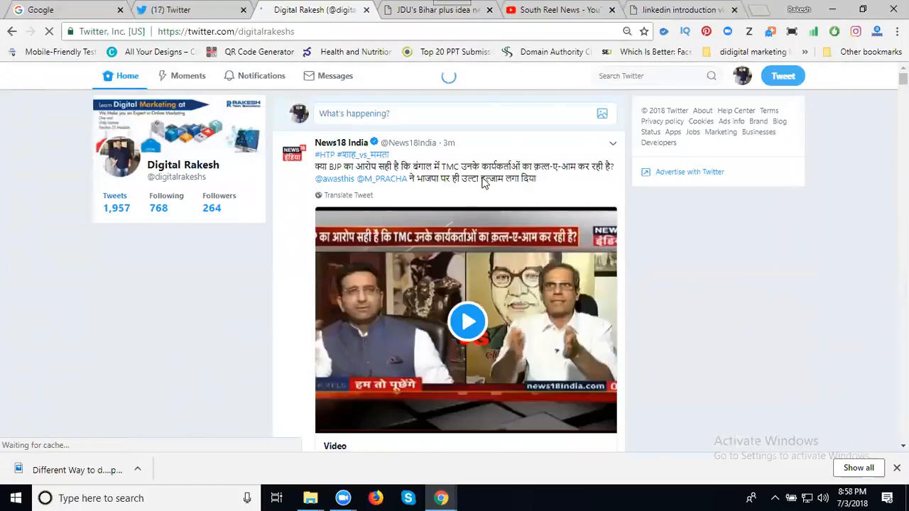
scroll(483, 184, "down", 7)
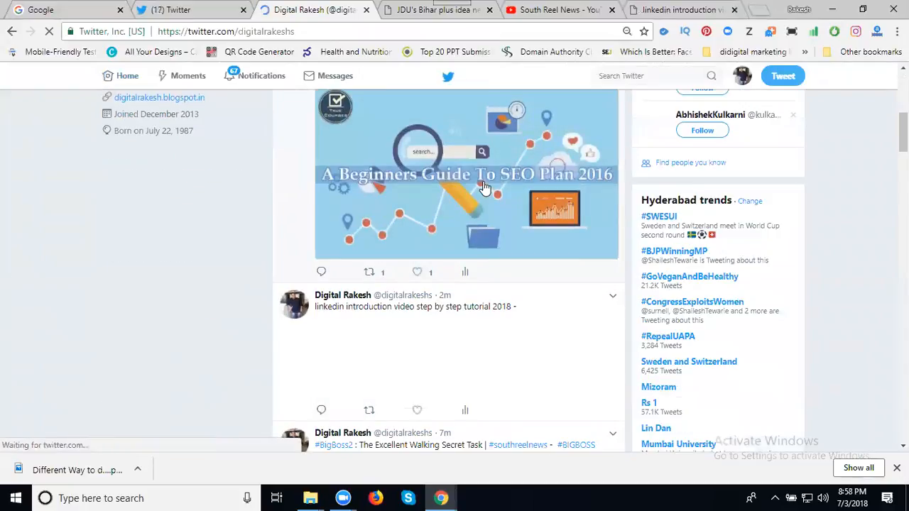
scroll(483, 186, "down", 2)
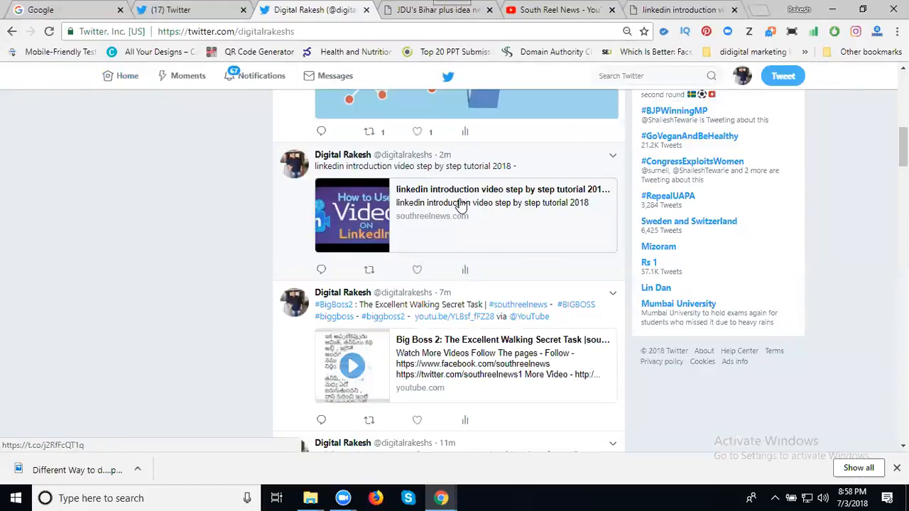
Open Twitter Ads from the account on the timeline page, and close the profile and India Today article tabs
left_click(161, 7)
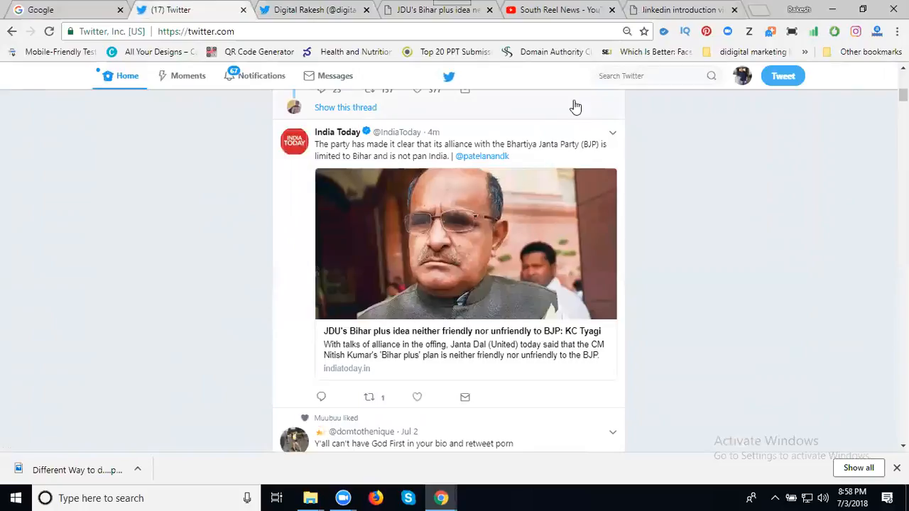
left_click(743, 78)
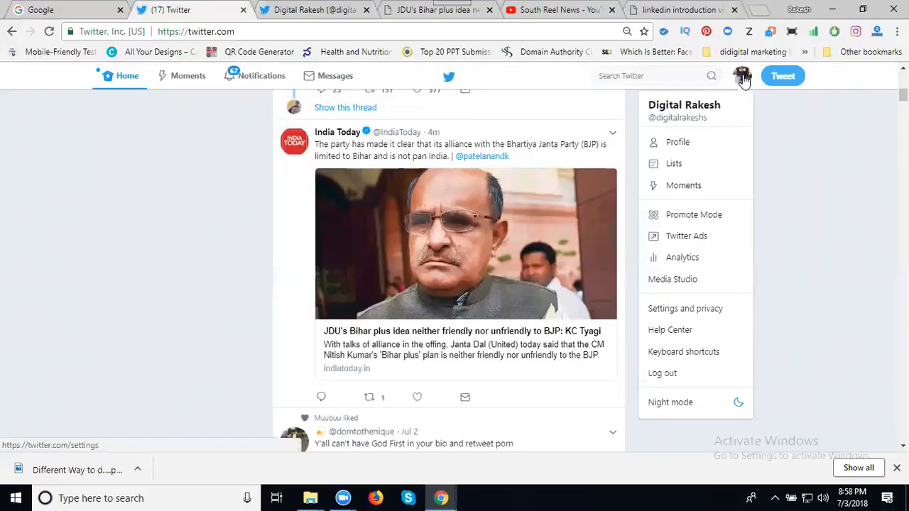
left_click(699, 239)
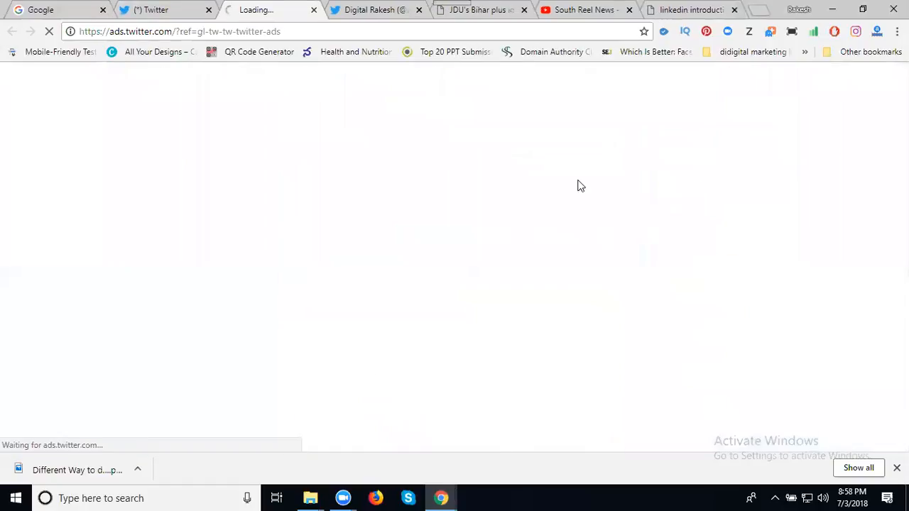
left_click(419, 10)
left_click(420, 10)
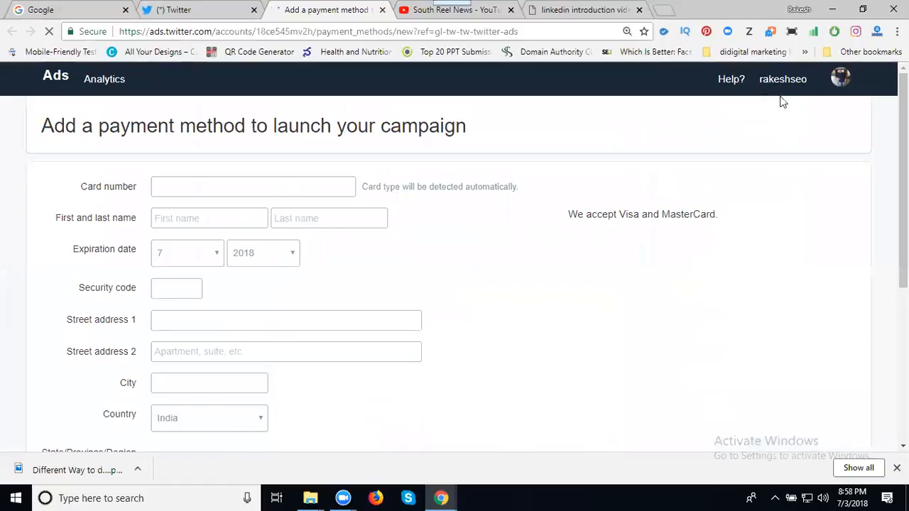
Open the ad account's access settings and go from there to its Ads manager
left_click(791, 89)
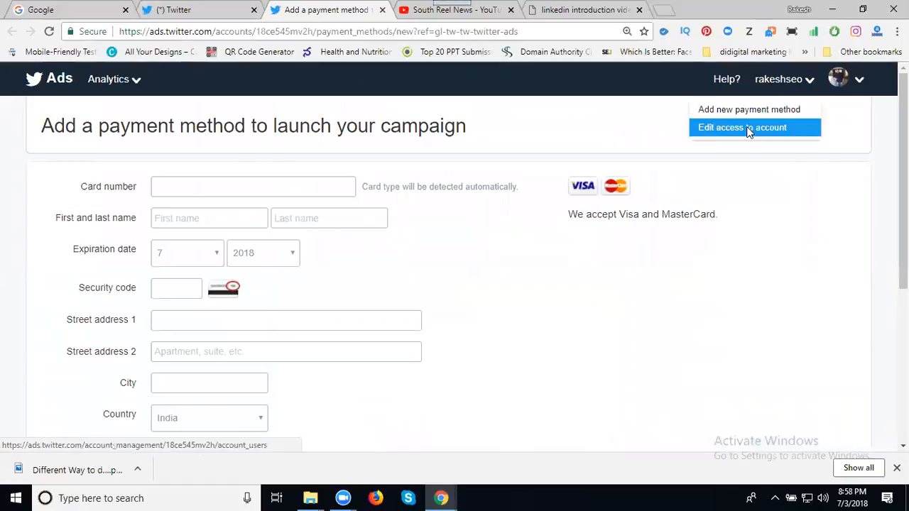
left_click(751, 128)
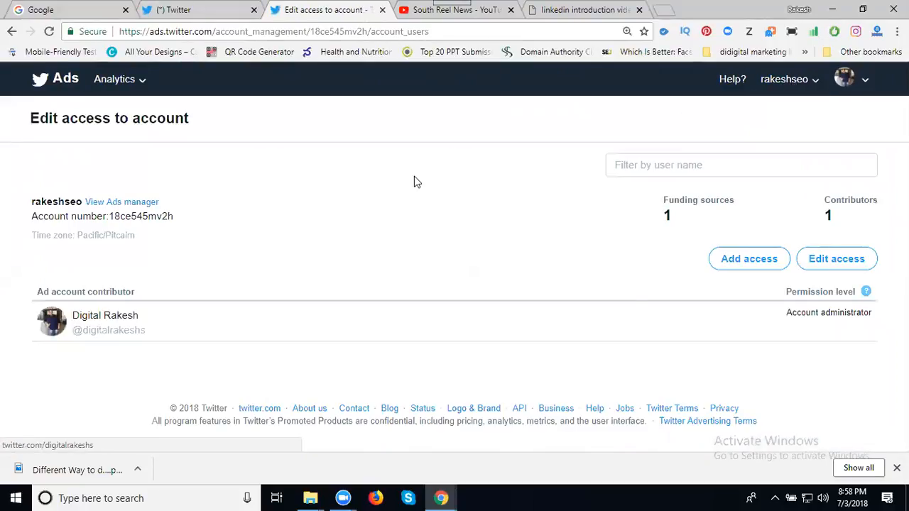
left_click(129, 203)
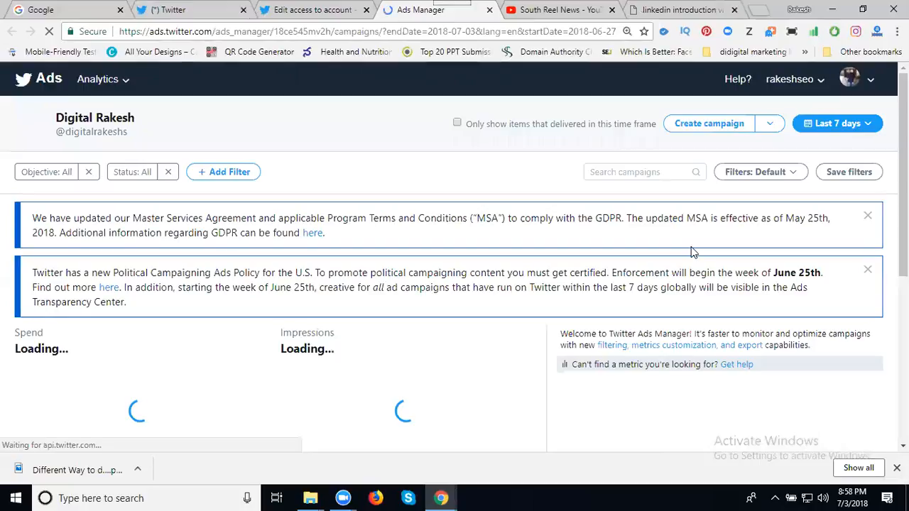
Create a new campaign, starting over instead of resuming the draft, with the Website clicks or conversions objective
left_click(710, 124)
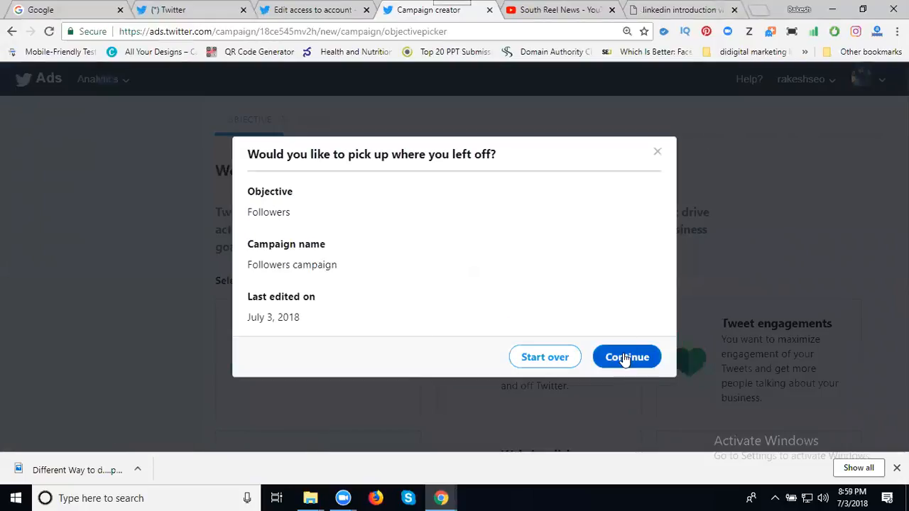
left_click(558, 361)
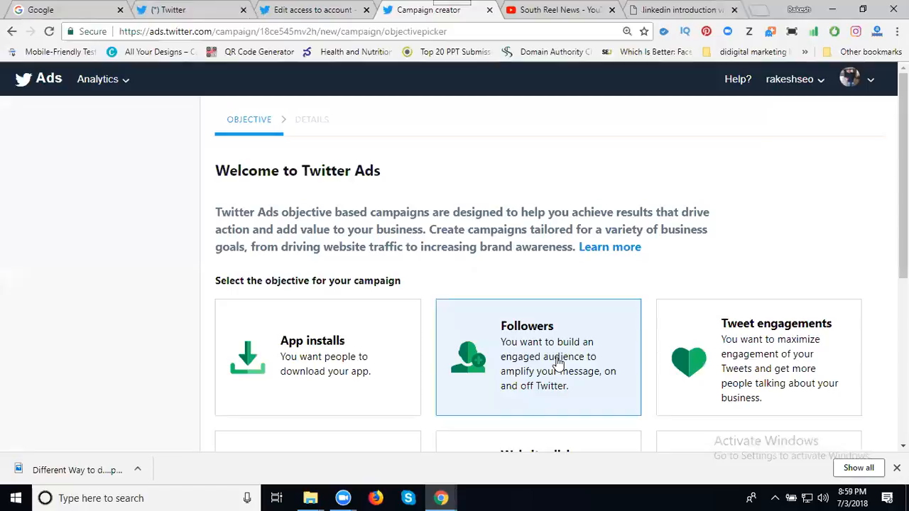
scroll(566, 279, "down", 3)
left_click(561, 282)
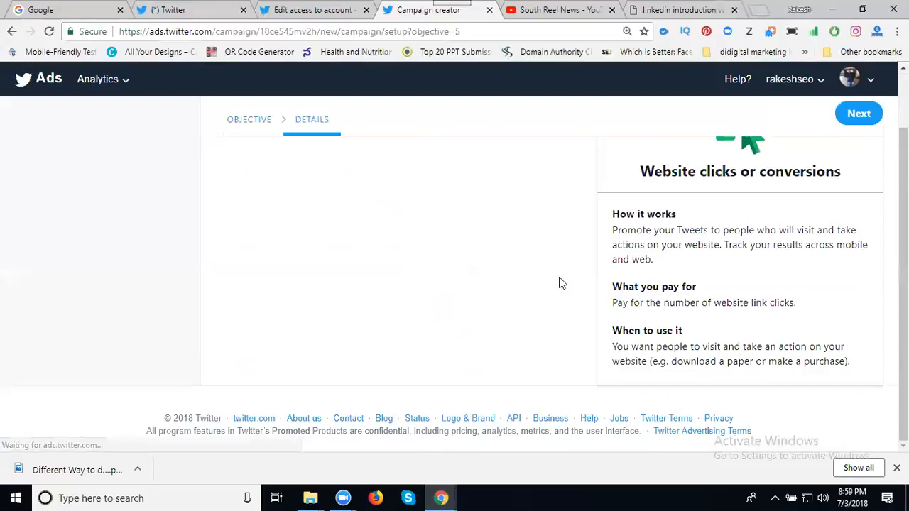
Accept the default campaign and ad group details, and open the composer for a new tweet from the ad group's creatives
scroll(559, 283, "up", 1)
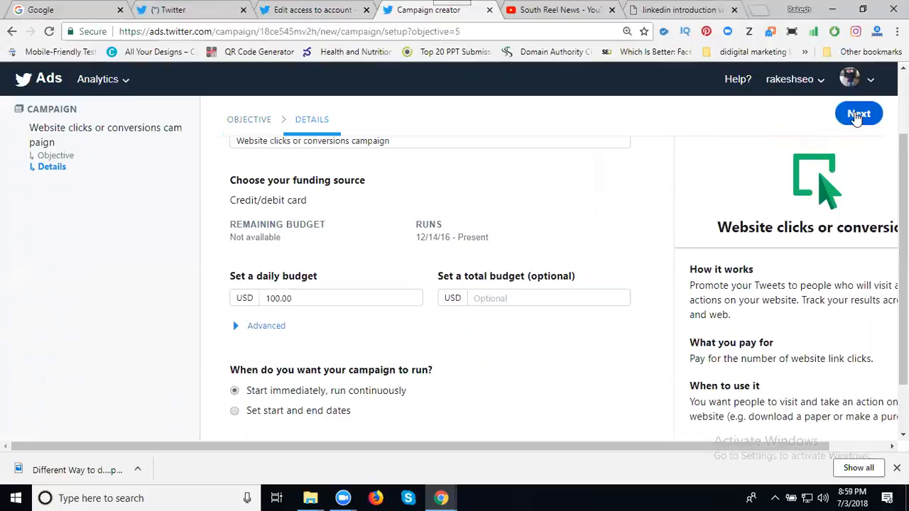
left_click(857, 115)
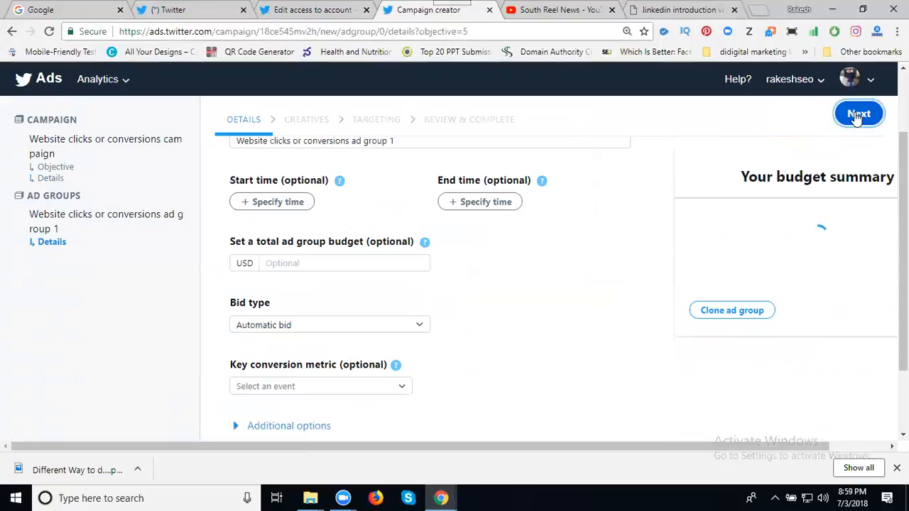
left_click(857, 115)
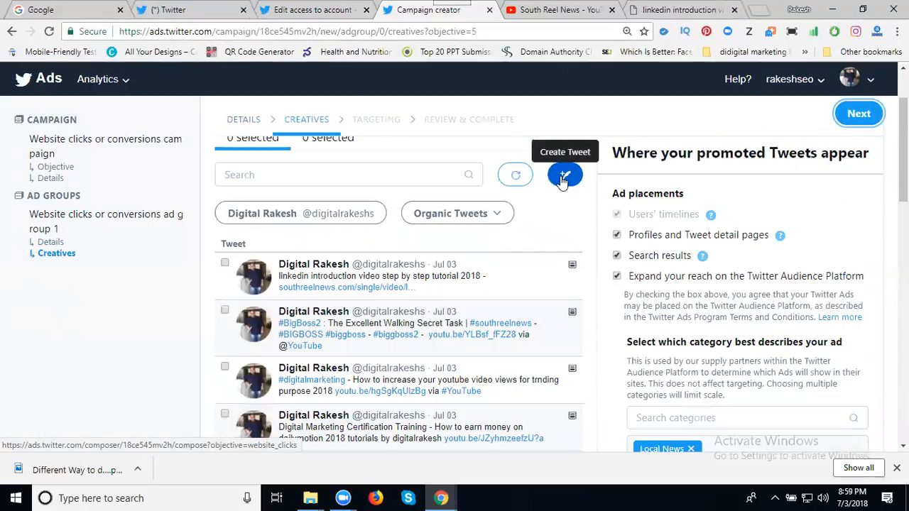
left_click(564, 178)
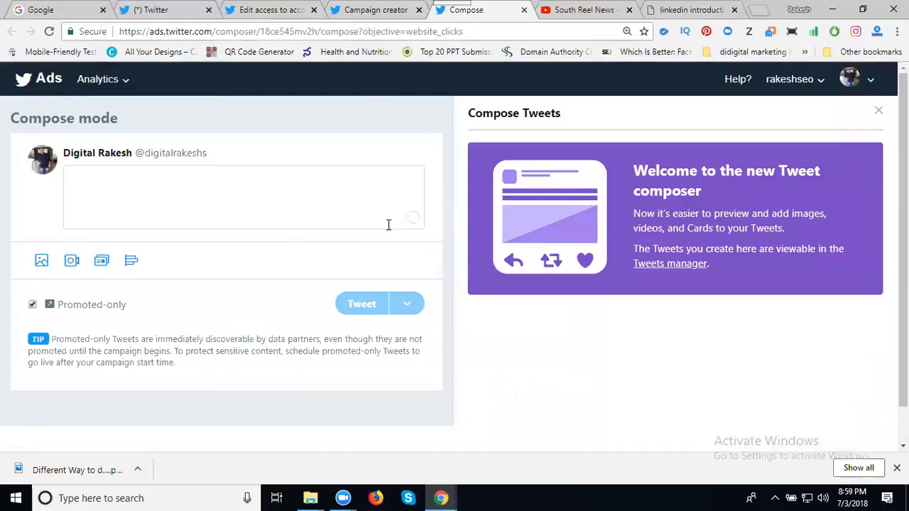
Show the card choices for the new tweet and open the Cards library from there
left_click(101, 262)
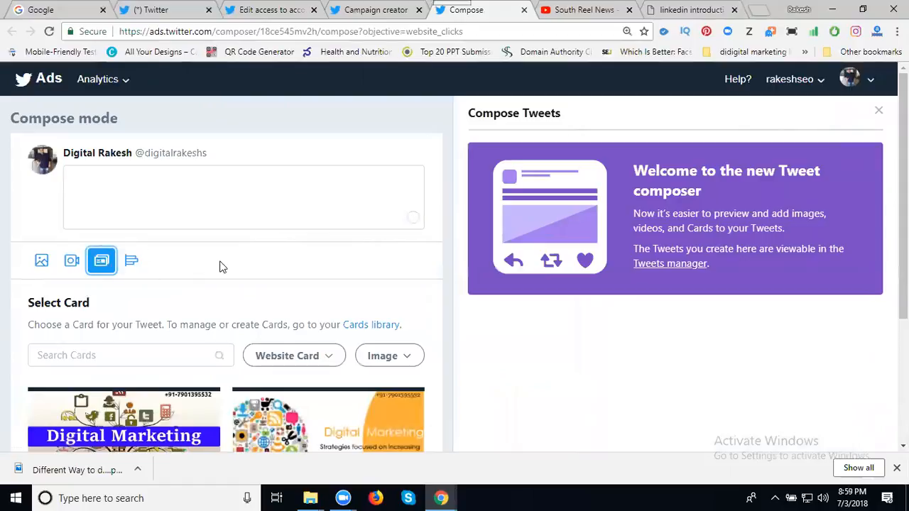
scroll(222, 266, "down", 1)
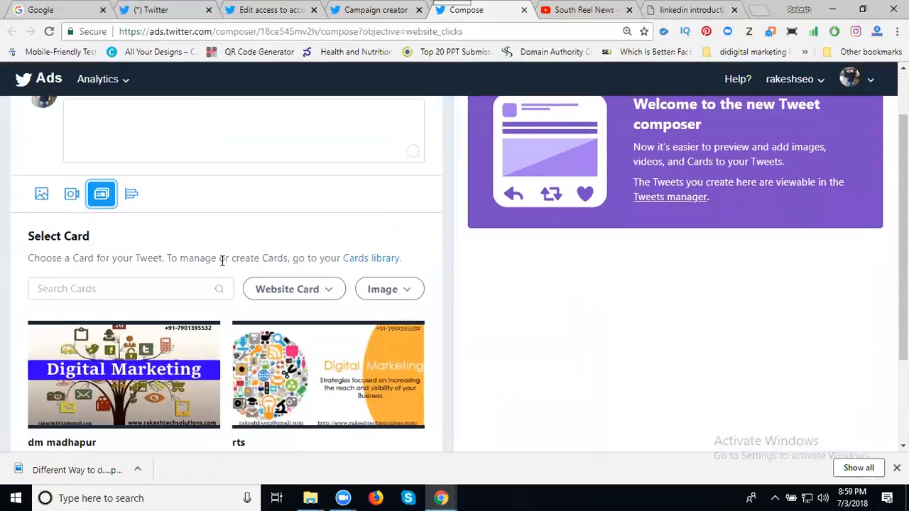
left_click(370, 258)
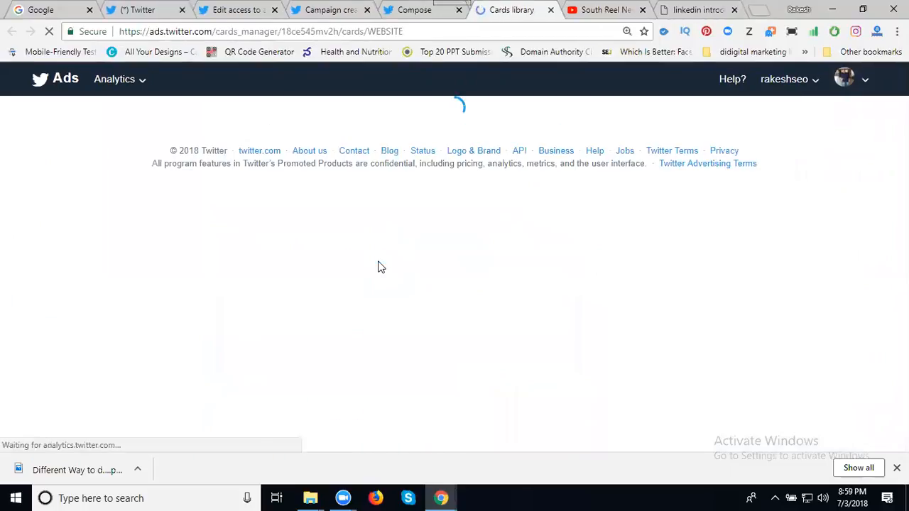
Copy the address of the South Reel News article "web design and development company in Hyderabad" and return to the Cards library
left_click(686, 10)
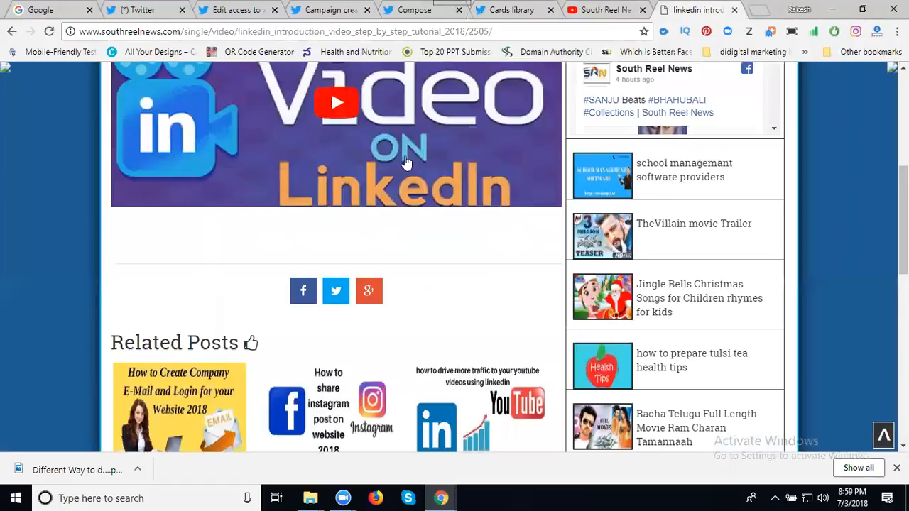
scroll(406, 162, "up", 6)
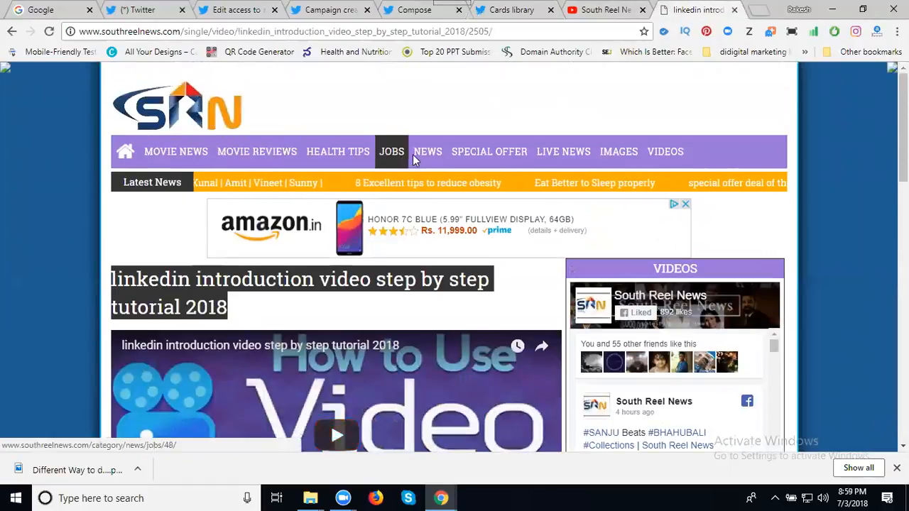
left_click(420, 155)
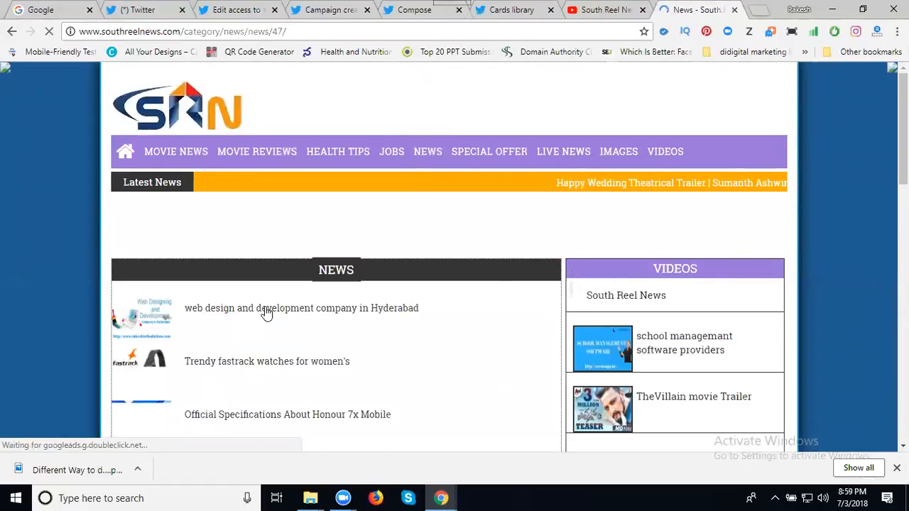
left_click(266, 314)
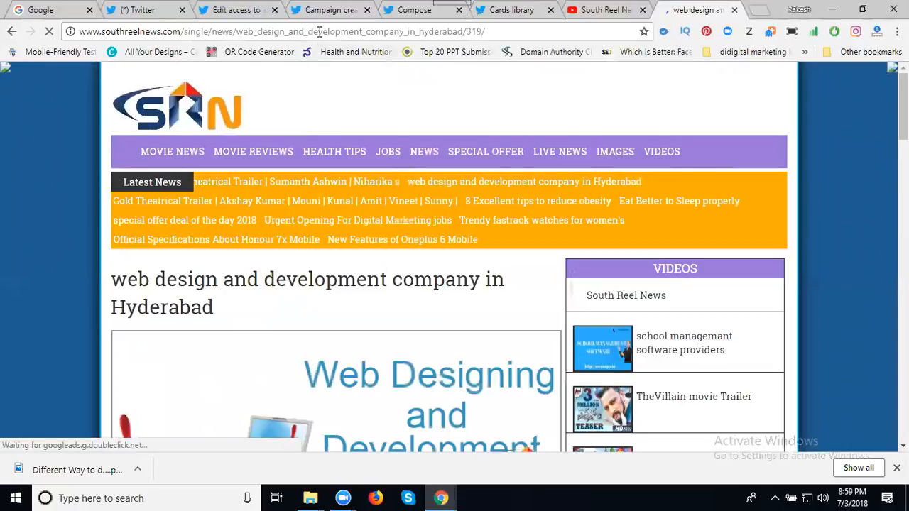
left_click(319, 31)
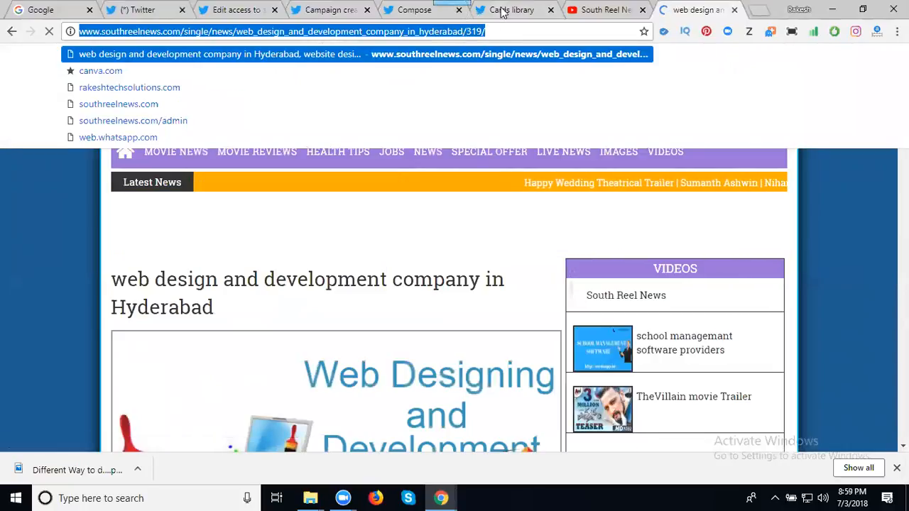
left_click(501, 12)
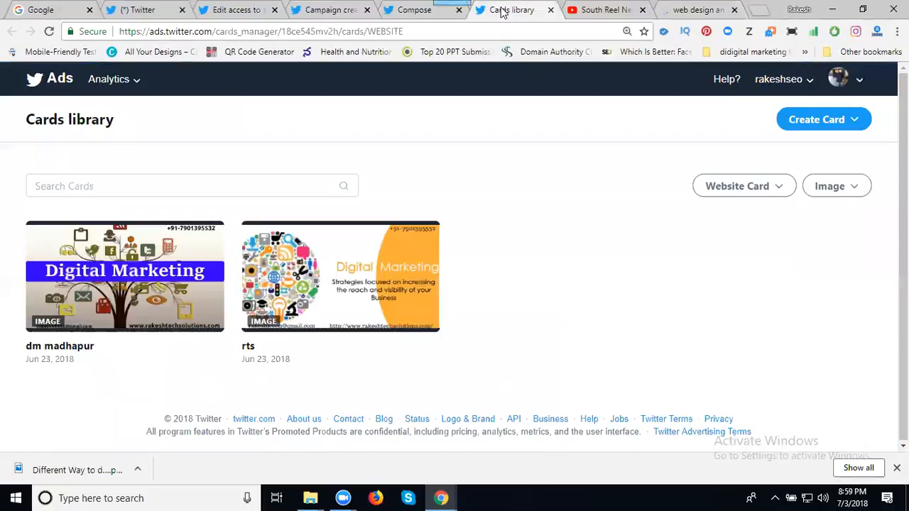
Start a new Website Card with headline "web design and development company in madhapur, hyderabad" and the copied article address as its website URL
left_click(821, 122)
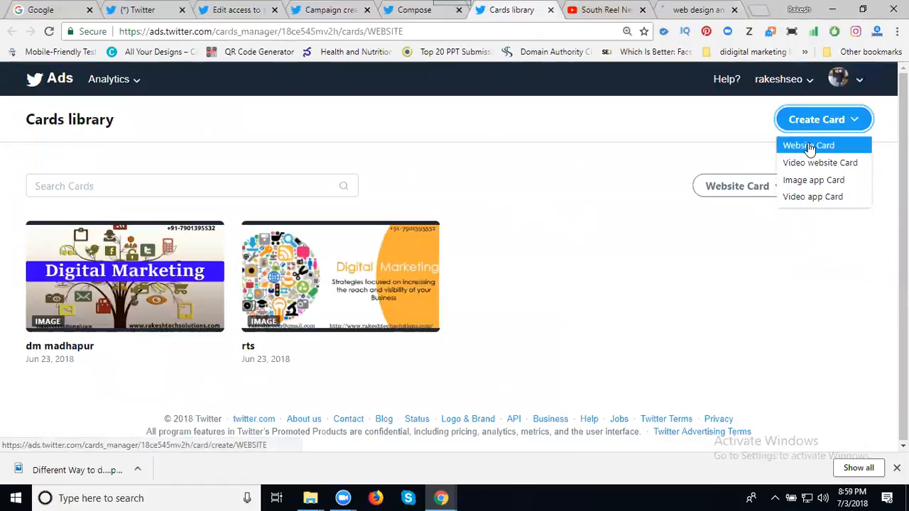
left_click(809, 147)
left_click(543, 220)
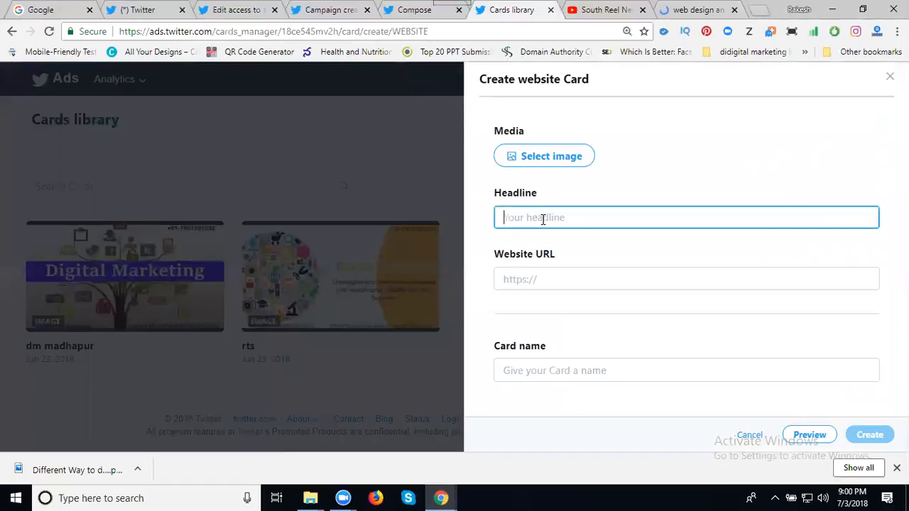
type("w")
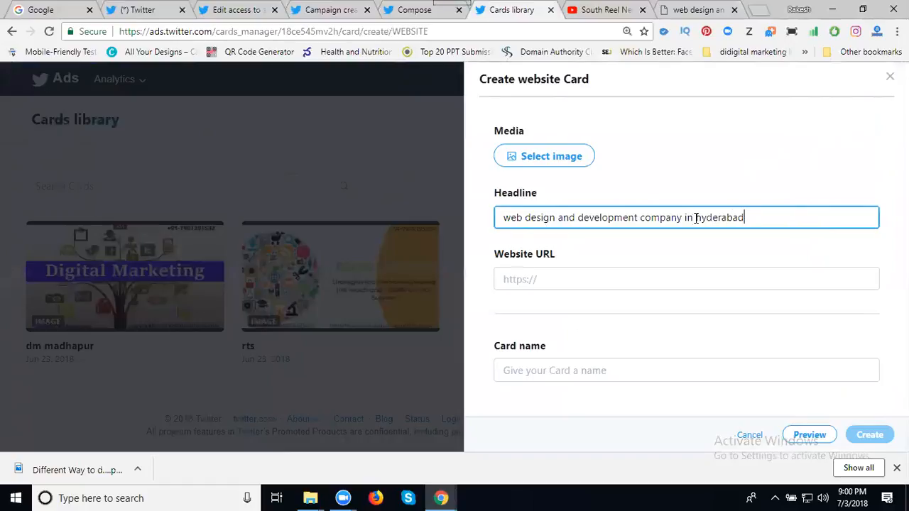
type("dhapur,")
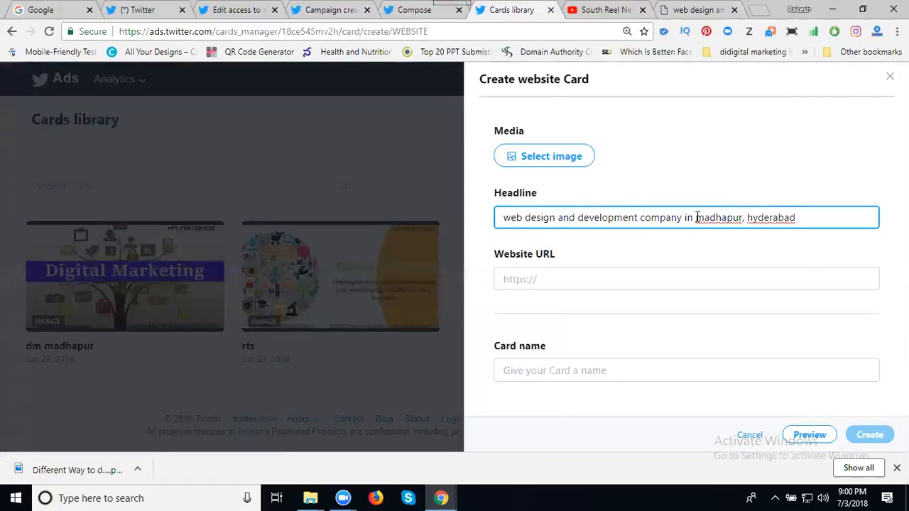
left_click(548, 277)
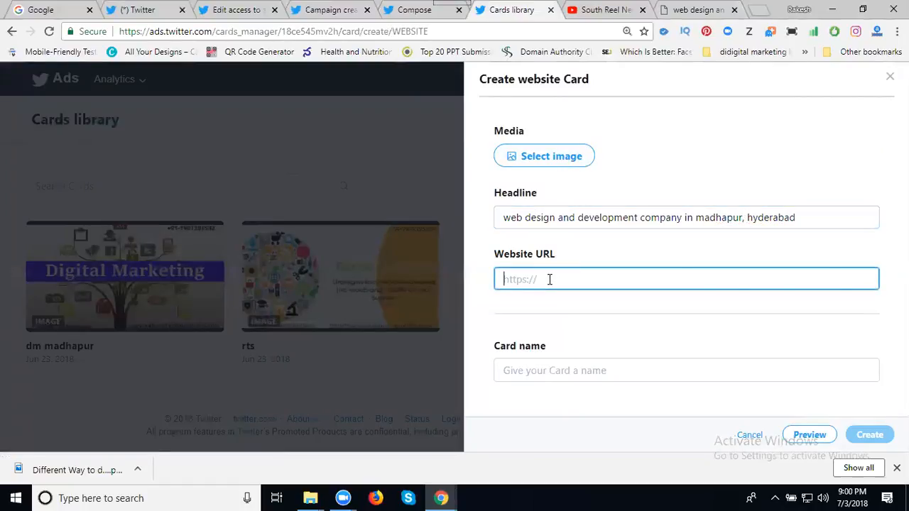
key("ctrl+v")
Add the image "Untitled design (1)" from the services folder to the card and crop it at 1.91 : 1, moving the crop frame slightly down
left_click(536, 157)
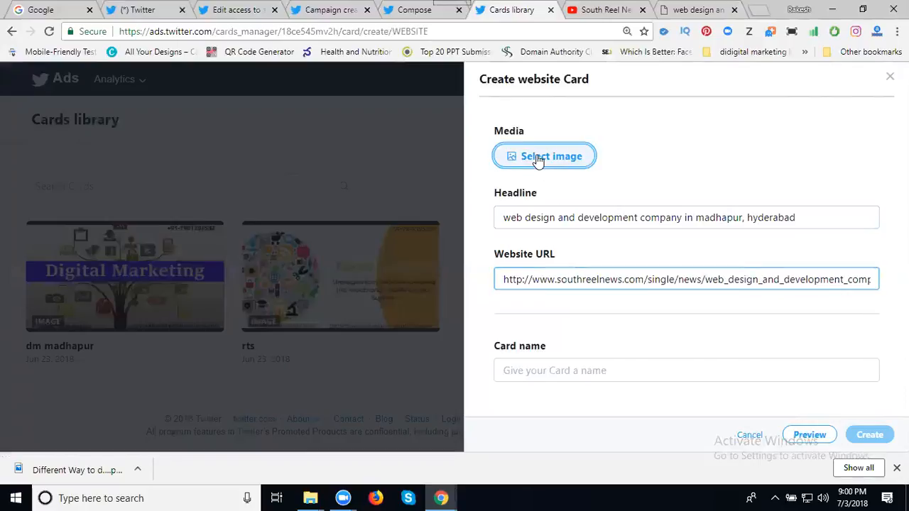
left_click(671, 248)
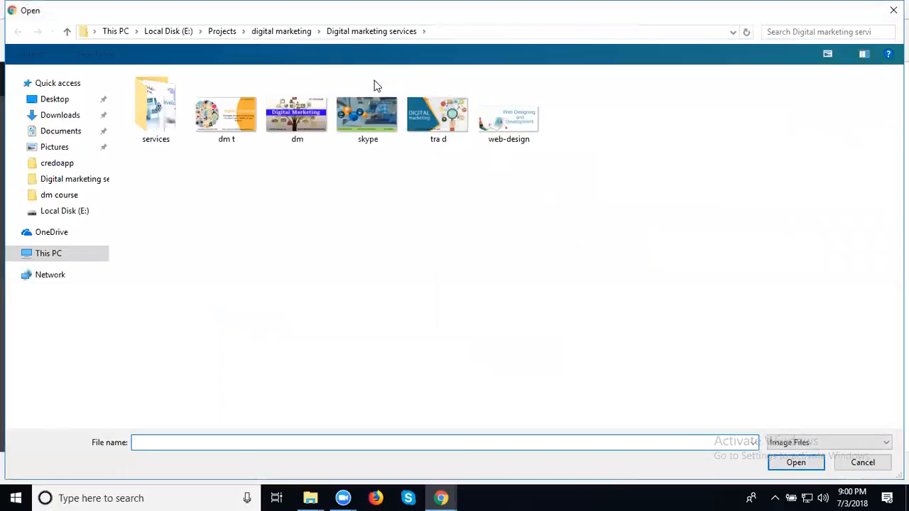
double_click(161, 112)
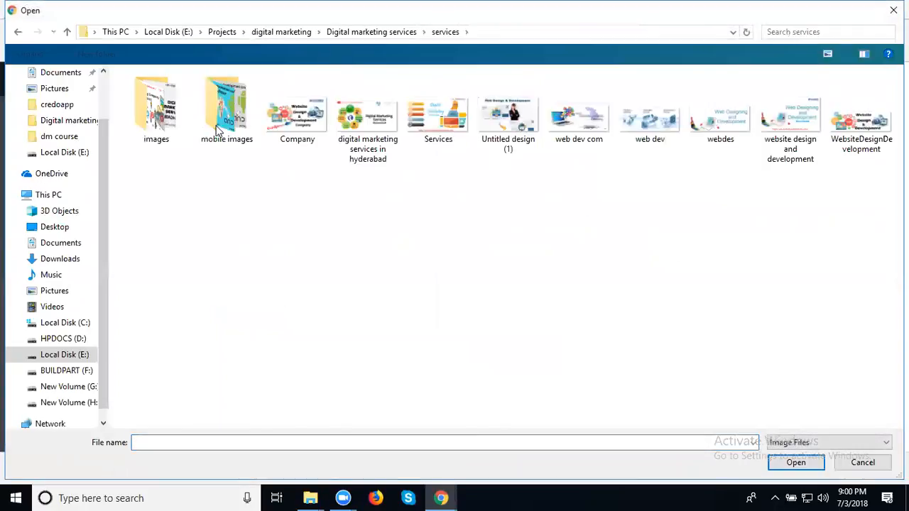
left_click(485, 128)
double_click(485, 127)
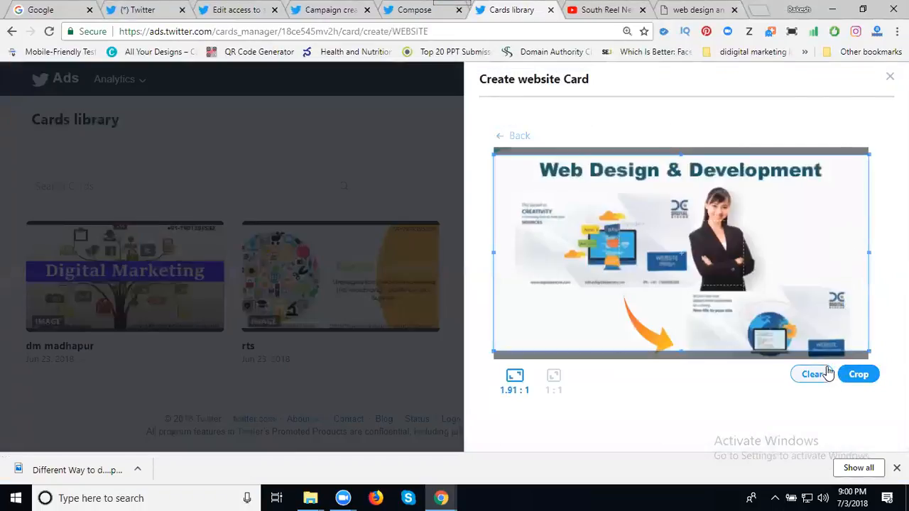
left_click_drag(806, 328, 804, 335)
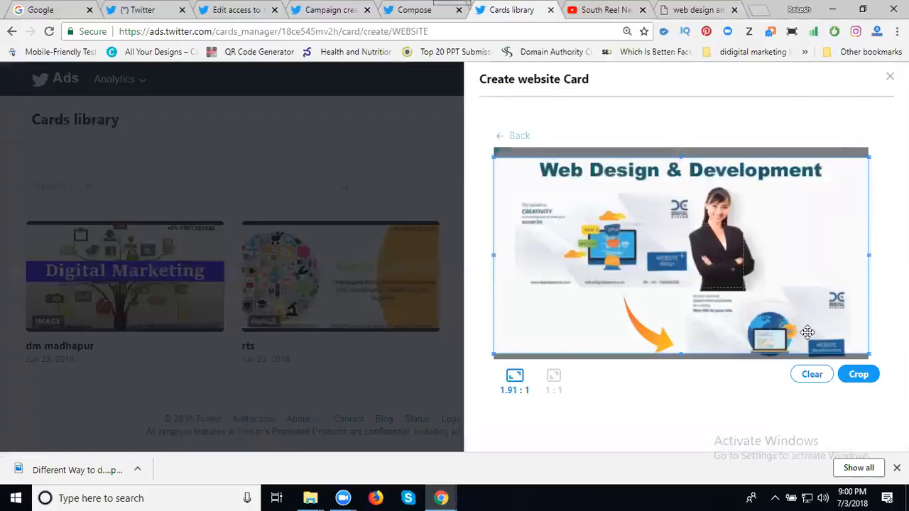
left_click(865, 381)
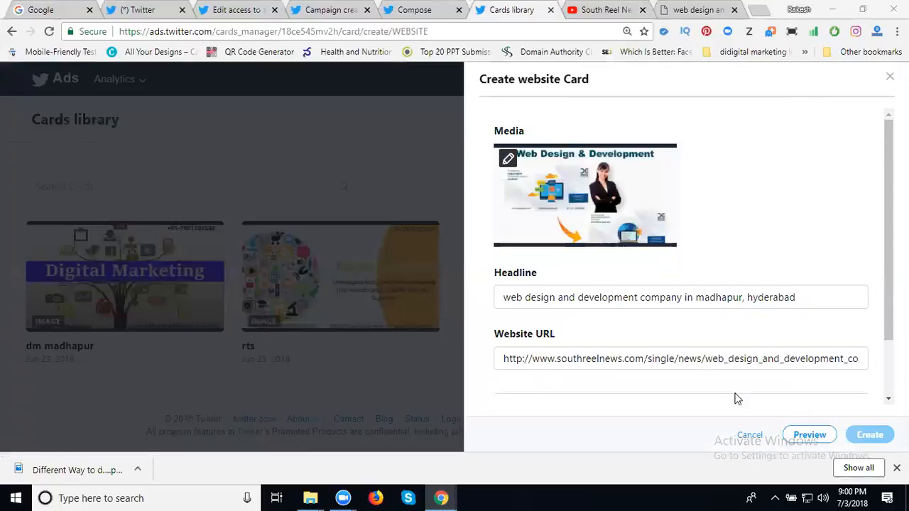
Copy the card's headline text, name the card "web" and create it
left_click(679, 299)
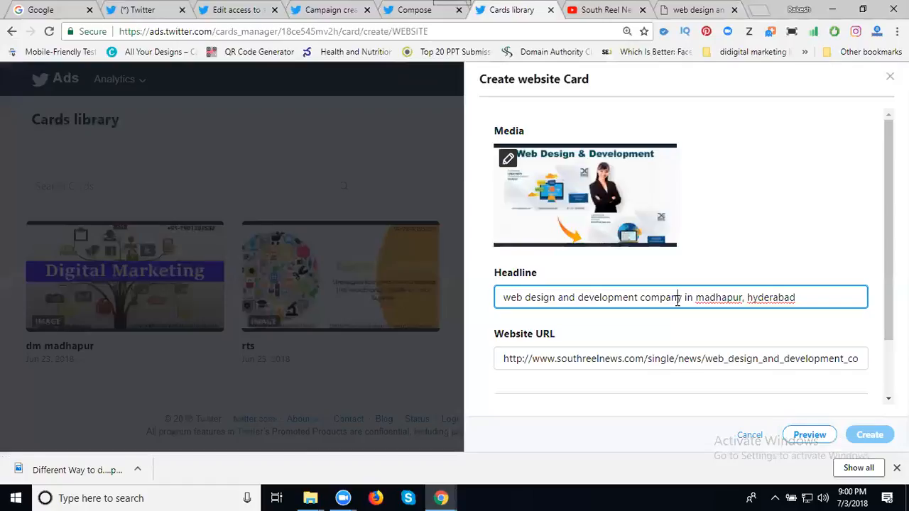
key("ctrl+a")
key("ctrl+c")
scroll(695, 331, "down", 1)
left_click(627, 371)
type("web")
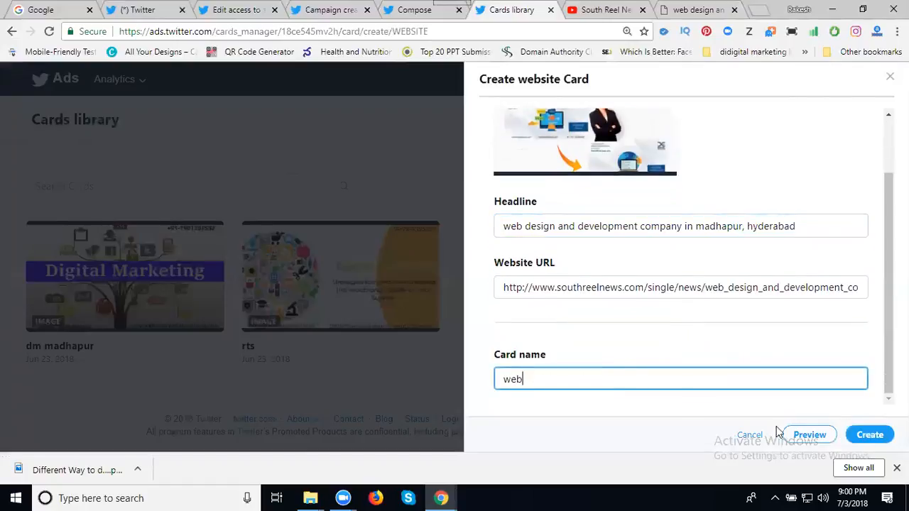
left_click(871, 435)
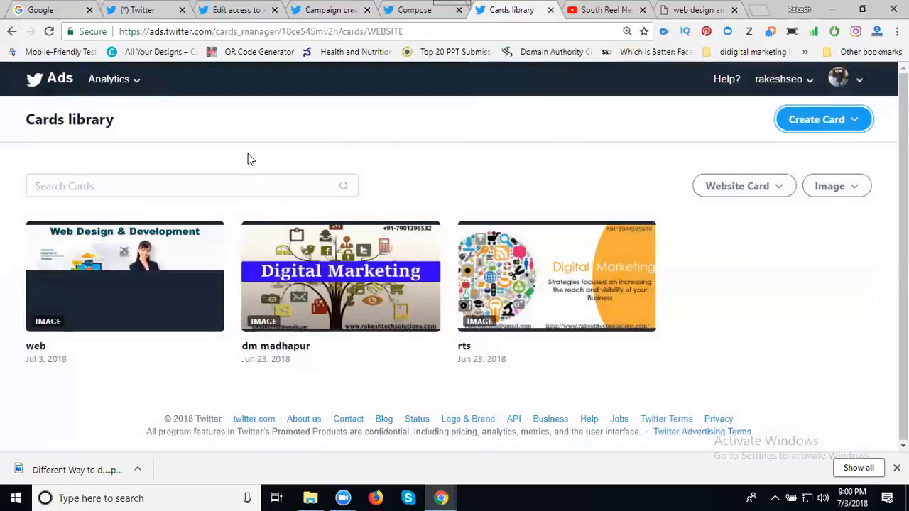
Compose a tweet from the web card with the copied headline as its text
mouse_move(166, 269)
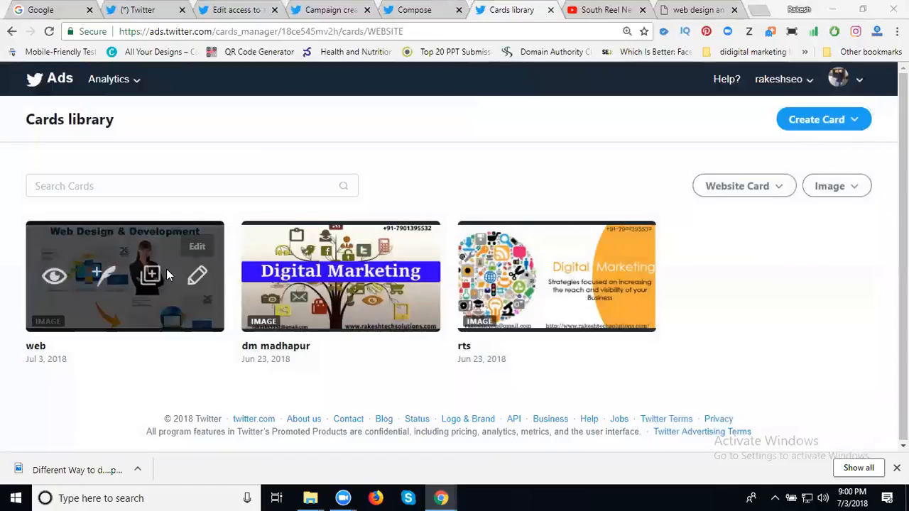
left_click(105, 275)
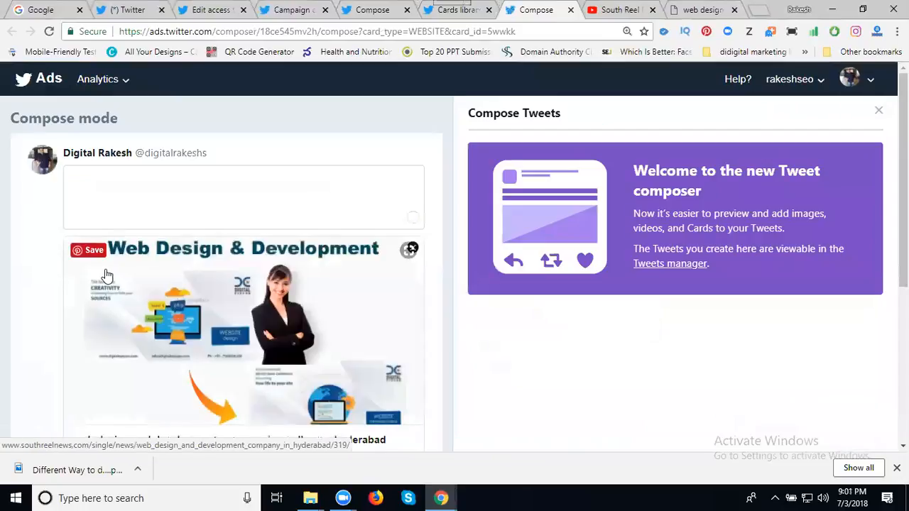
left_click(152, 195)
key("ctrl+v")
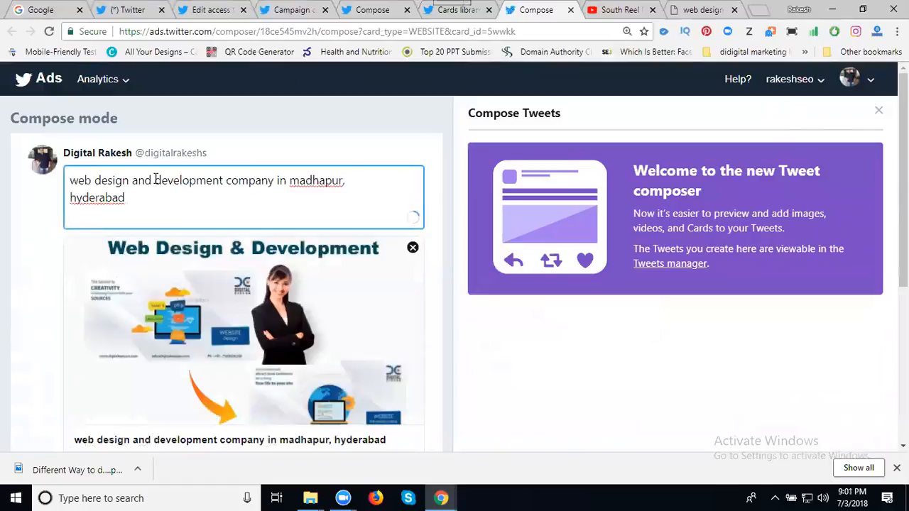
Change the beginning of the tweet text to "#webdesign and #development"
left_click(155, 180)
type("#")
left_click(96, 180)
key("BackSpace")
left_click(71, 180)
type("#")
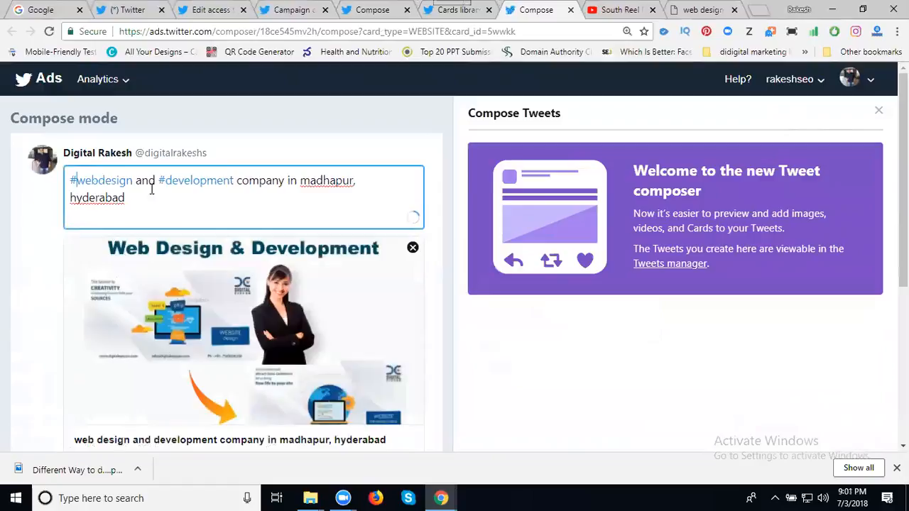
Turn company, madhapur and hyderabad into hashtags in the tweet text and append #rakeshtechsolutions
left_click(236, 180)
type("#")
left_click(310, 181)
type("#")
left_click(71, 198)
type("#hyderabad  ")
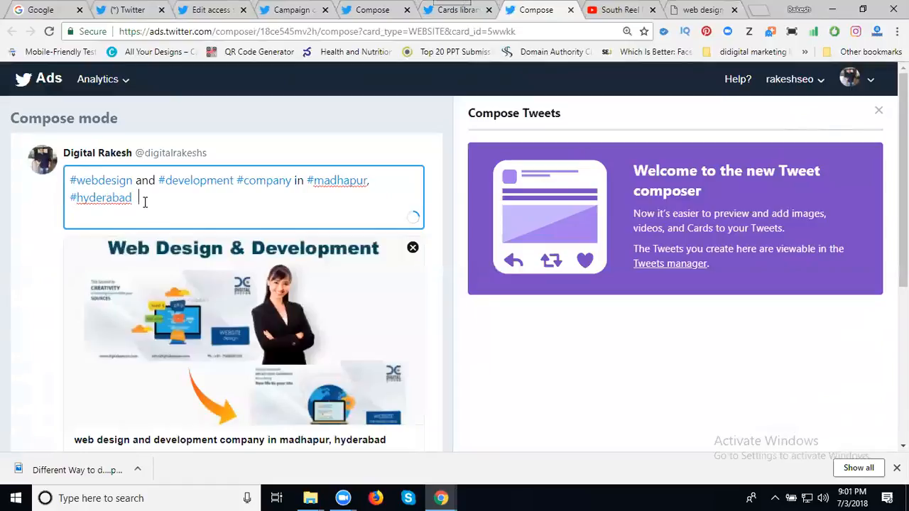
type("#rakeshtechsolutions")
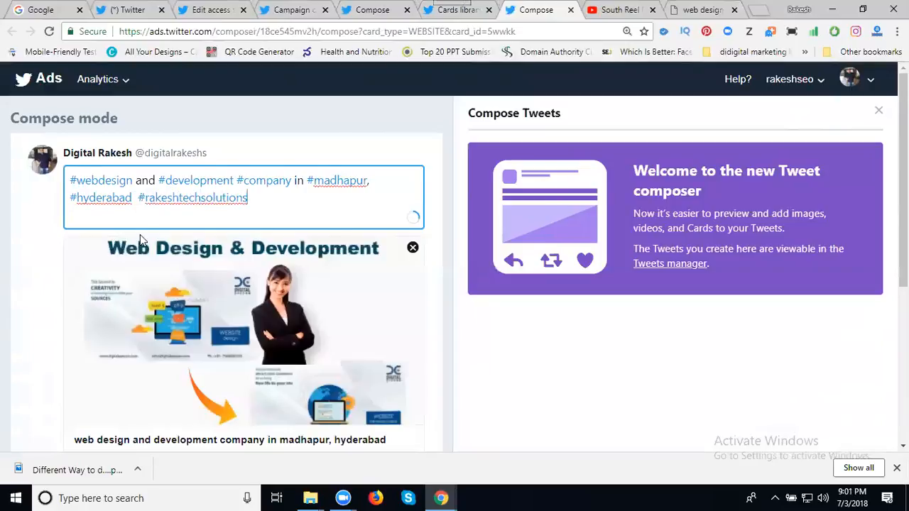
Turn off Promoted-only for the tweet and publish it immediately
scroll(140, 234, "down", 2)
left_click(33, 412)
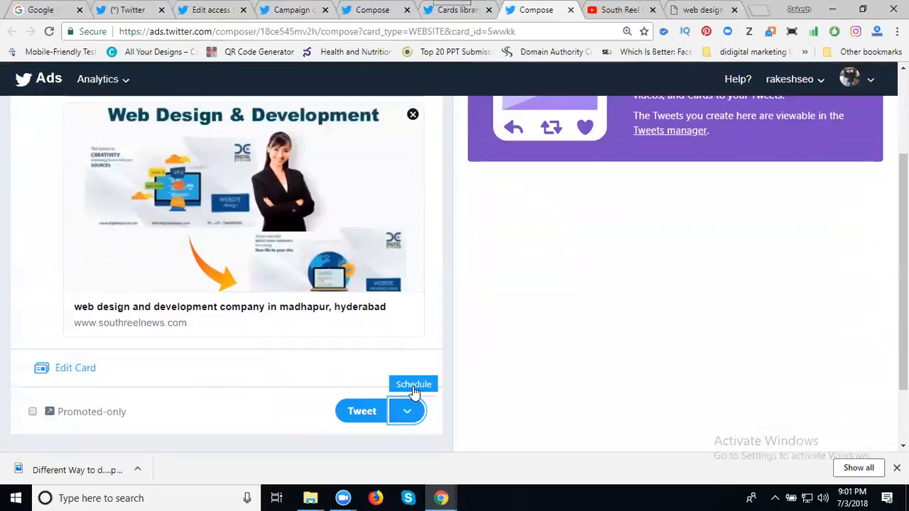
left_click(363, 413)
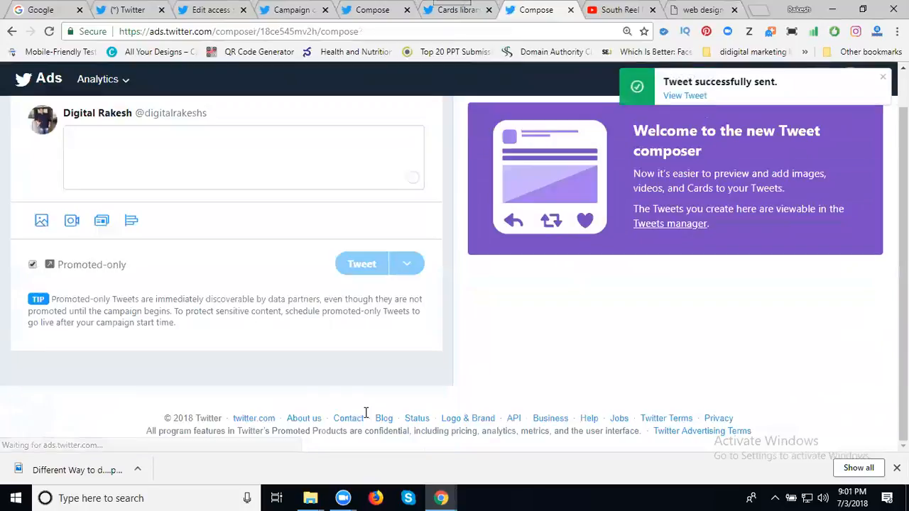
View the sent tweet with its website card and close the tweet's detail view
left_click(684, 97)
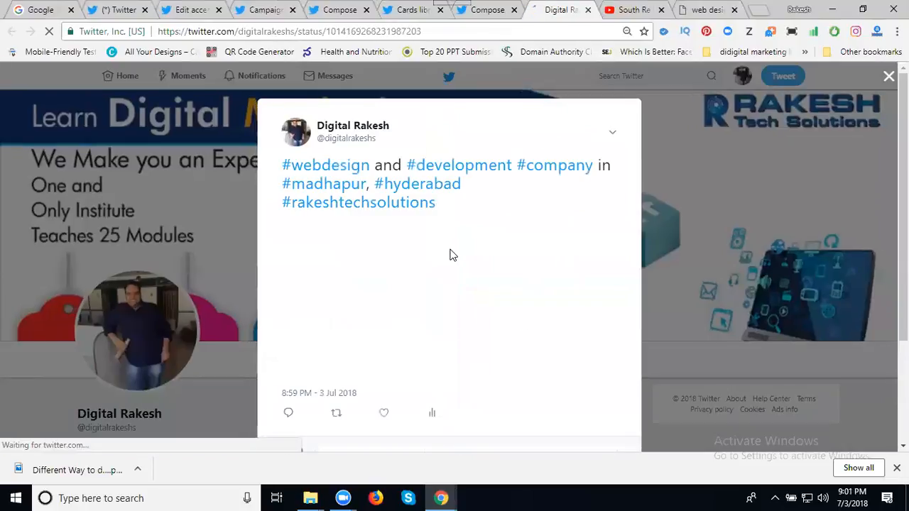
scroll(426, 284, "down", 1)
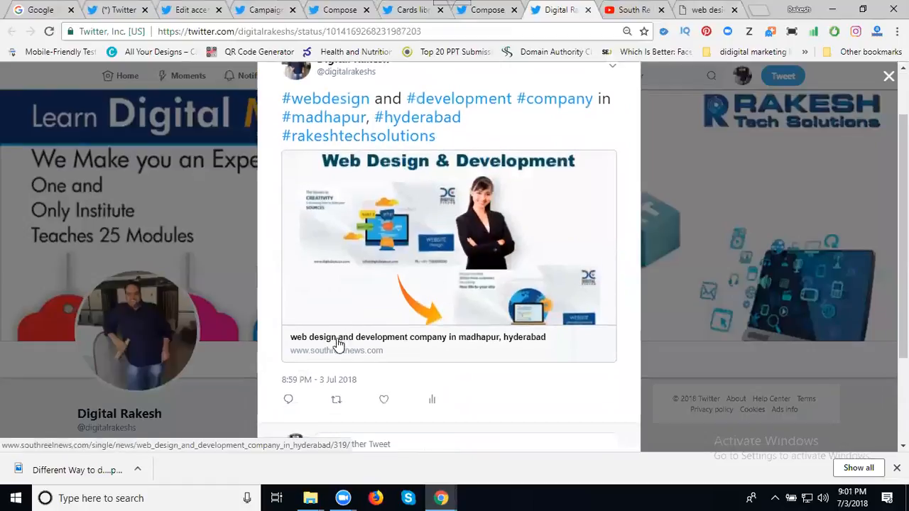
left_click(888, 76)
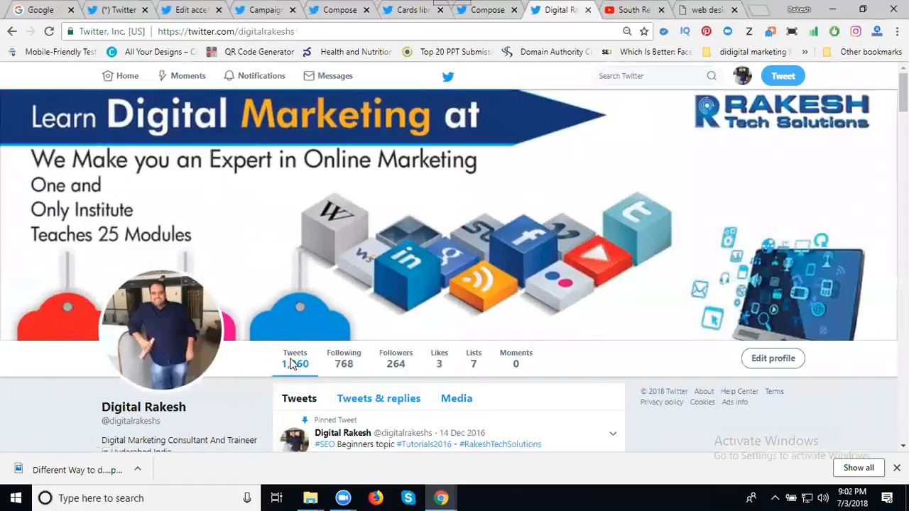
Compare the new card tweet with the other tweets on the profile, and open its linked website article to check it
scroll(553, 298, "down", 10)
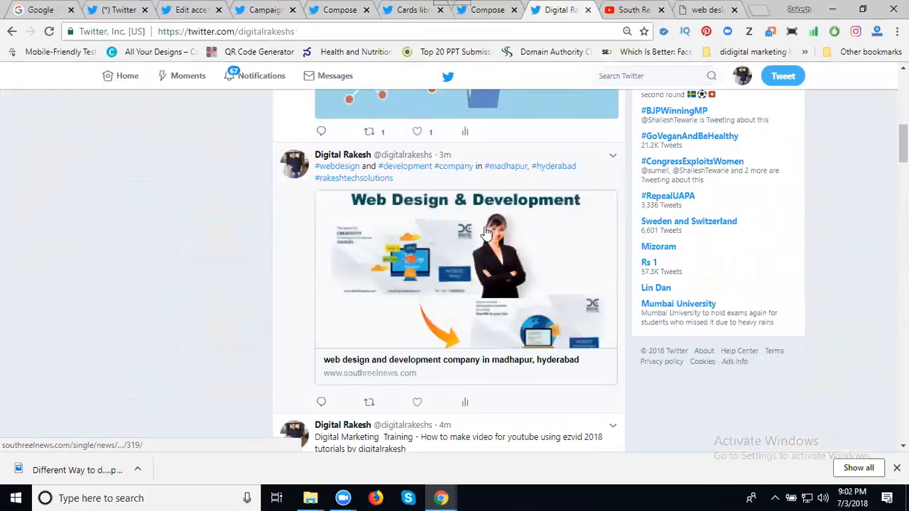
scroll(487, 233, "down", 4)
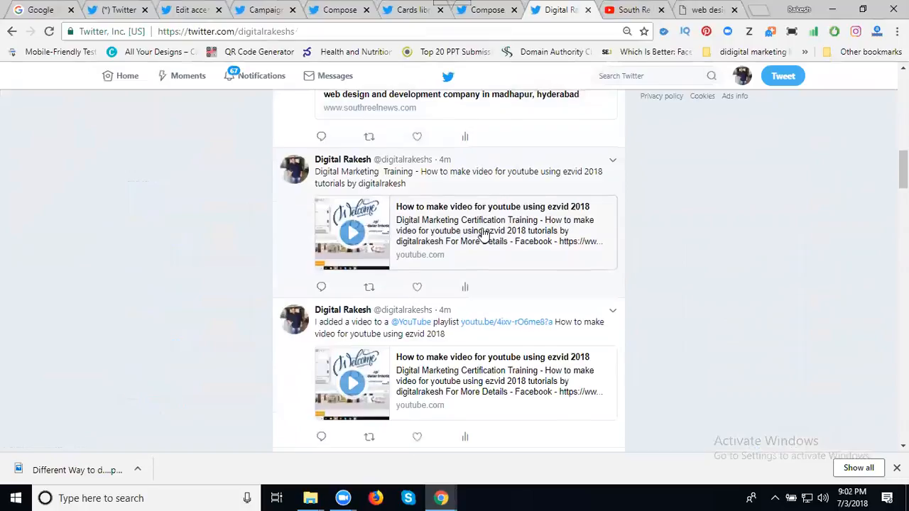
scroll(485, 236, "up", 3)
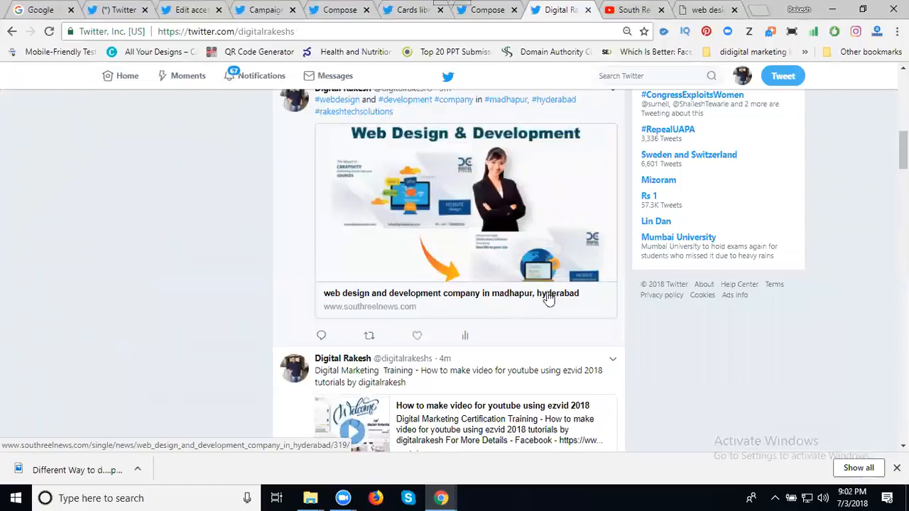
left_click(397, 306)
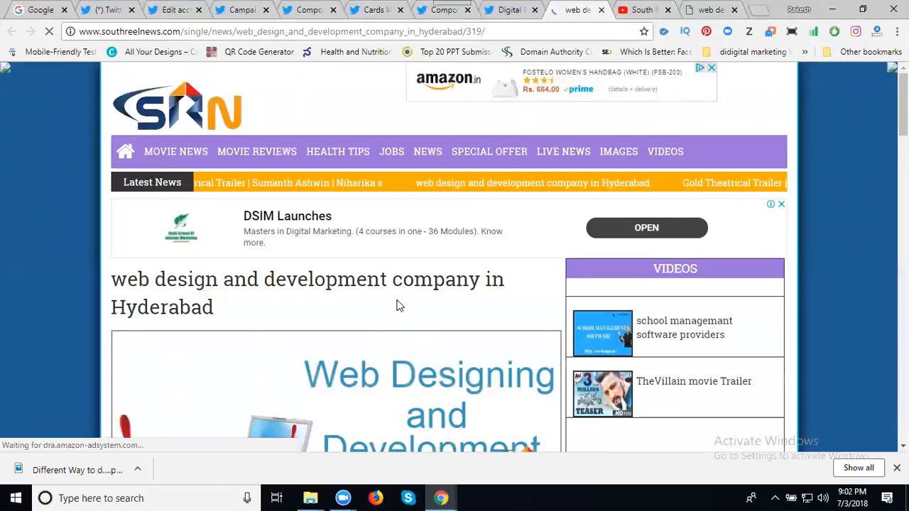
scroll(417, 346, "down", 2)
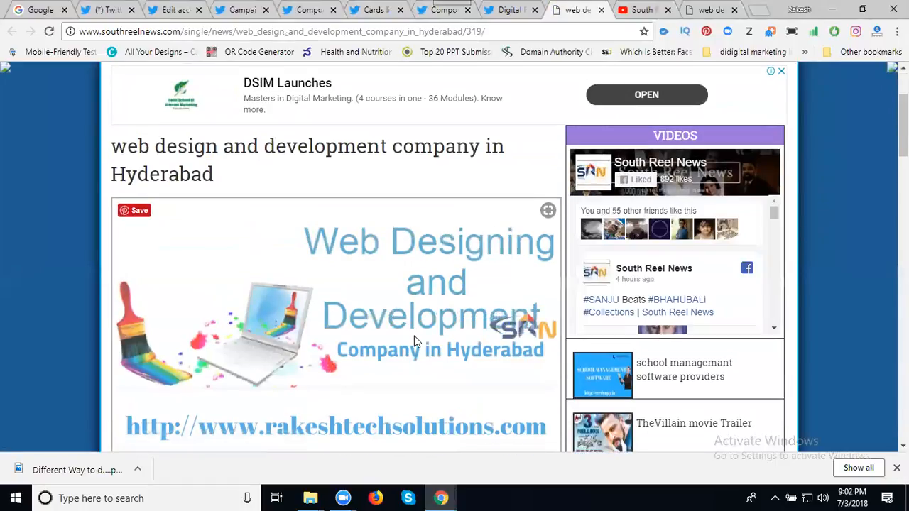